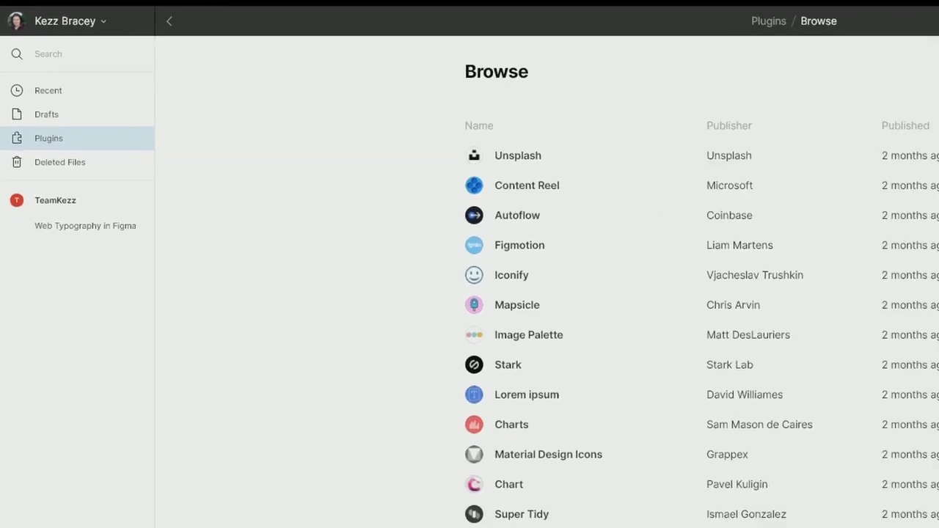
- Scroll down the community plugin list toward uiGradients
scroll(784, 223, down, 7)
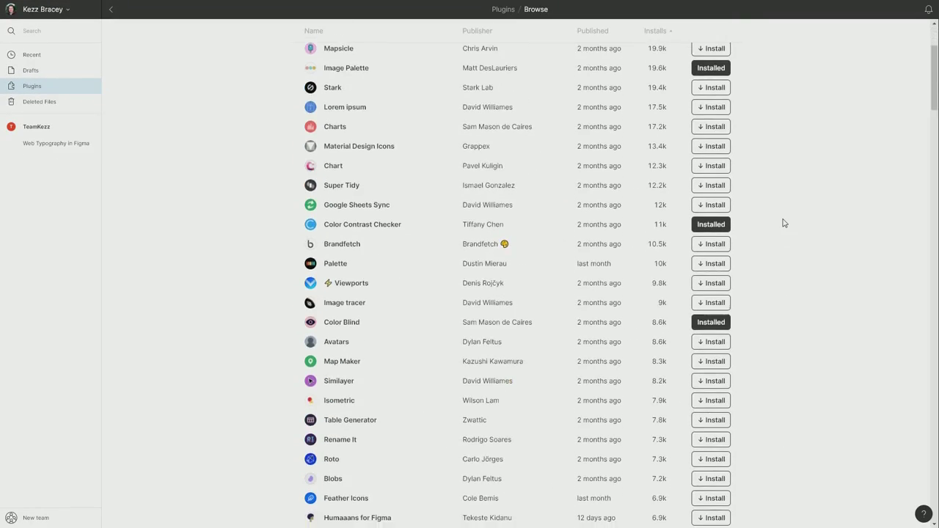
scroll(784, 223, down, 3)
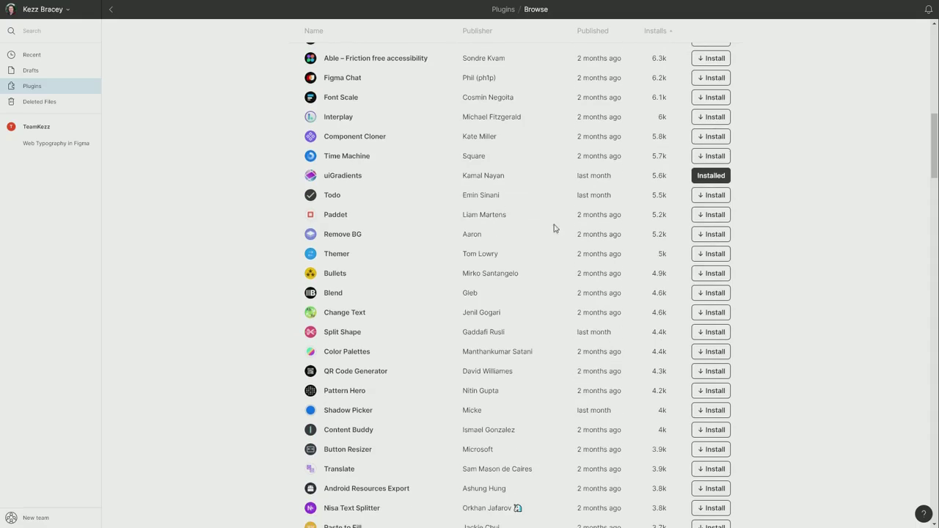
- Open the uiGradients plugin's details page from the Browse list
click(345, 176)
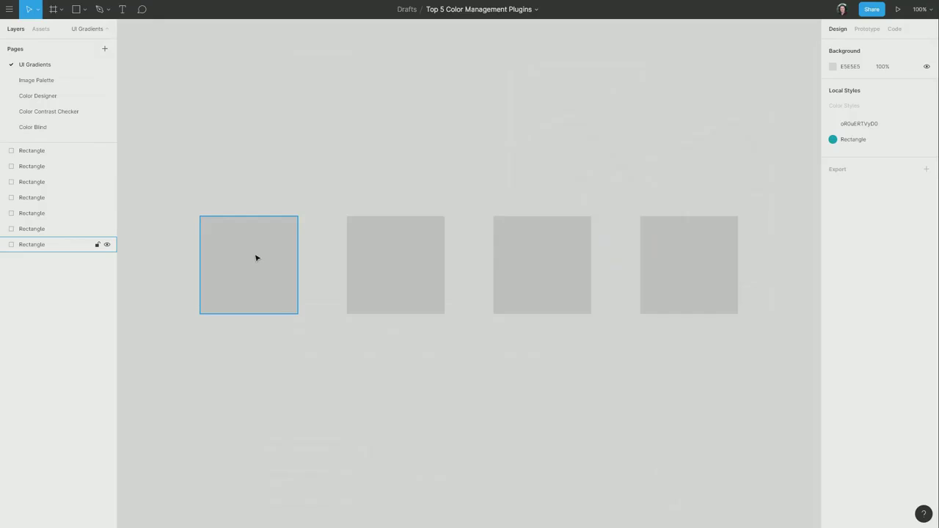
- Select the first grey square and run uiGradients from the main menu's Plugins list
click(257, 259)
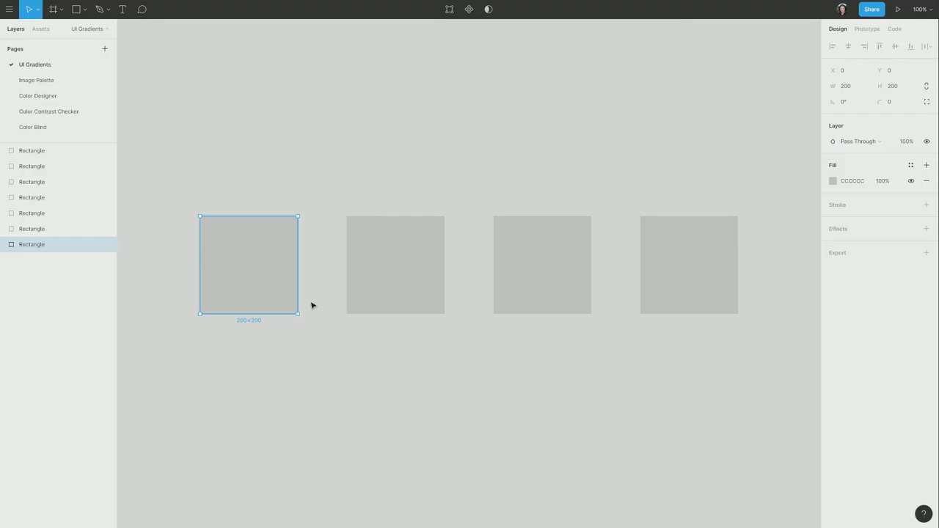
right_click(315, 321)
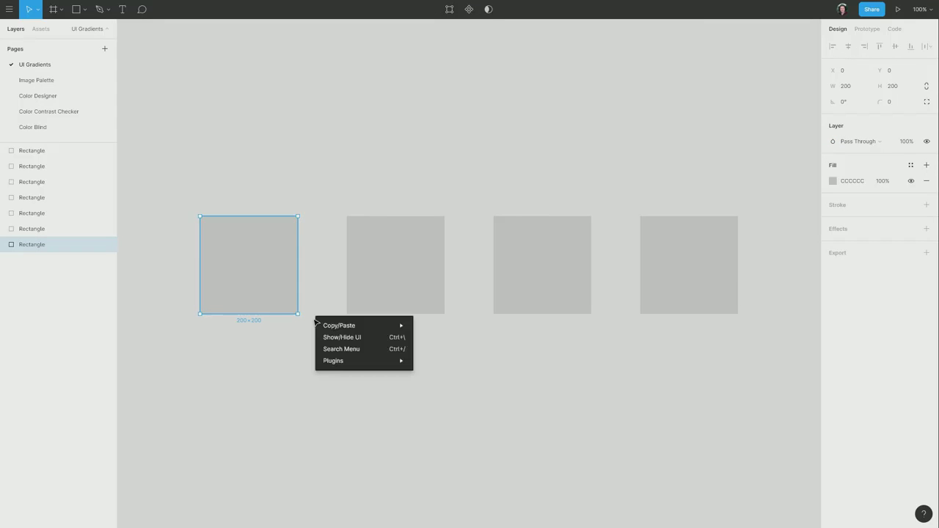
mouse_move(359, 365)
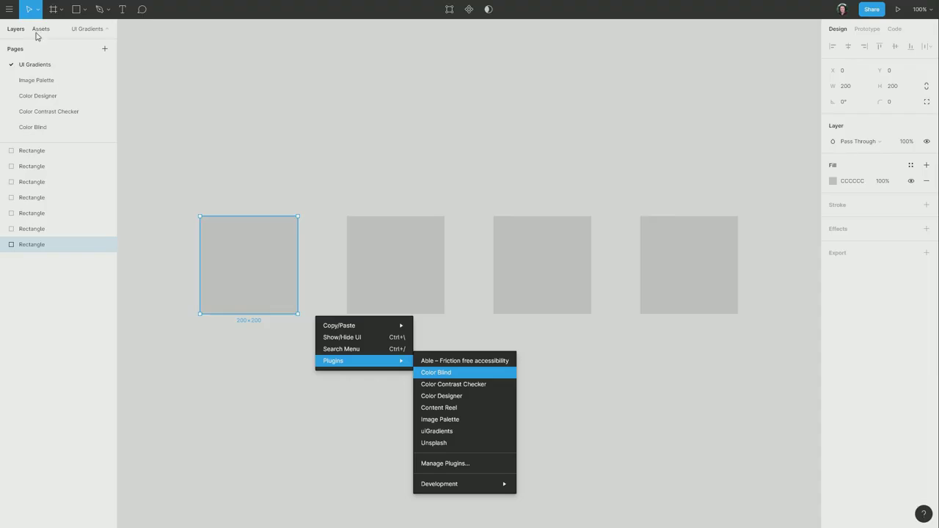
click(9, 11)
click(10, 10)
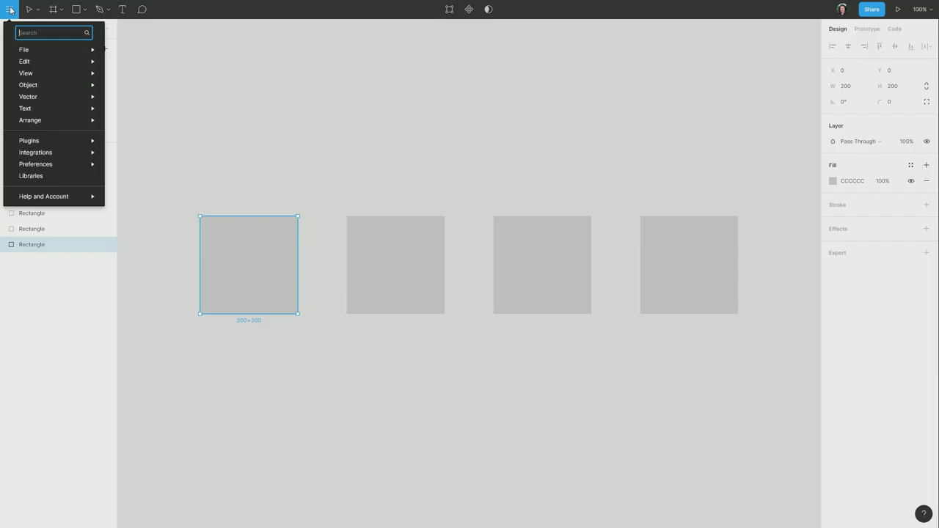
mouse_move(55, 143)
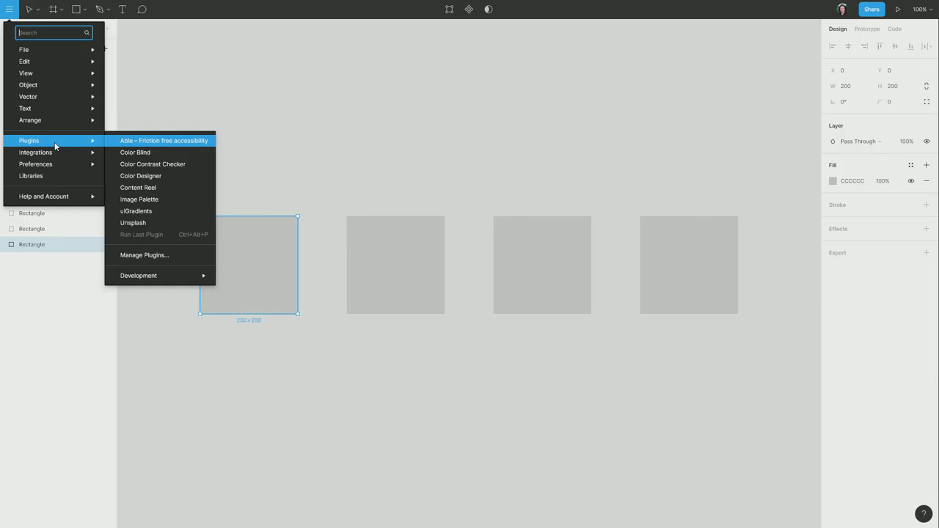
click(163, 212)
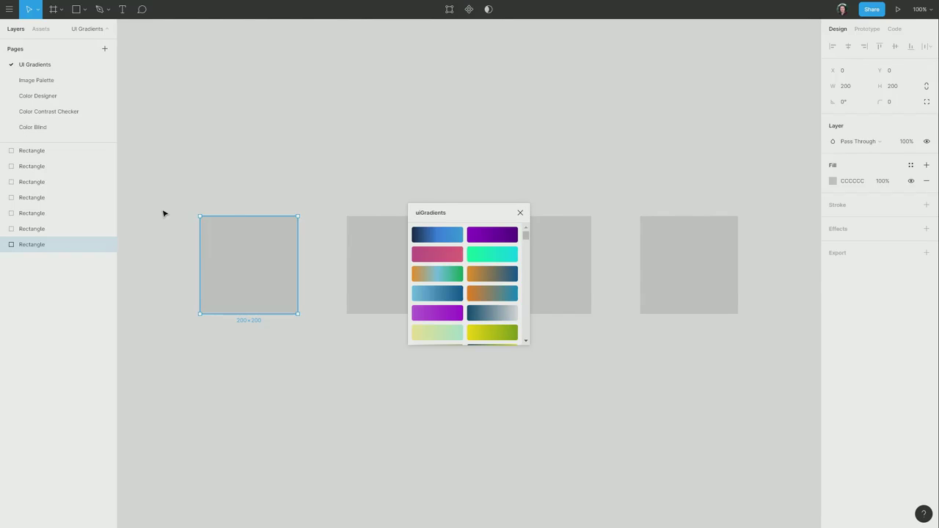
- Fill the first square with the pink gradient and the second with the blue gradient
scroll(503, 269, down, 5)
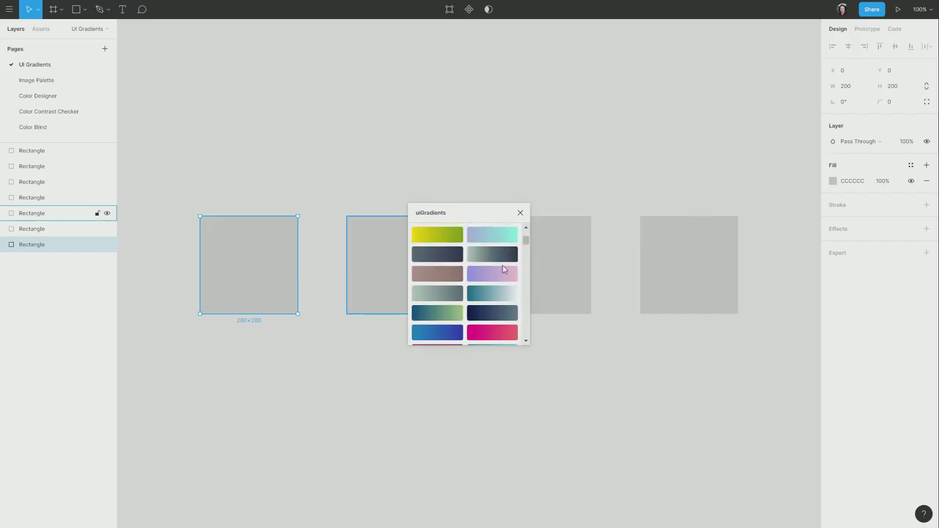
scroll(503, 269, down, 5)
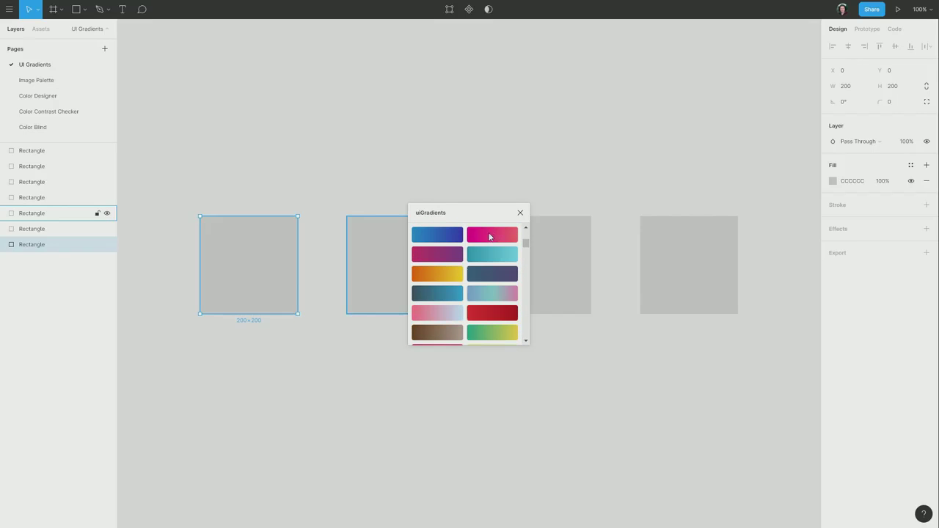
click(490, 236)
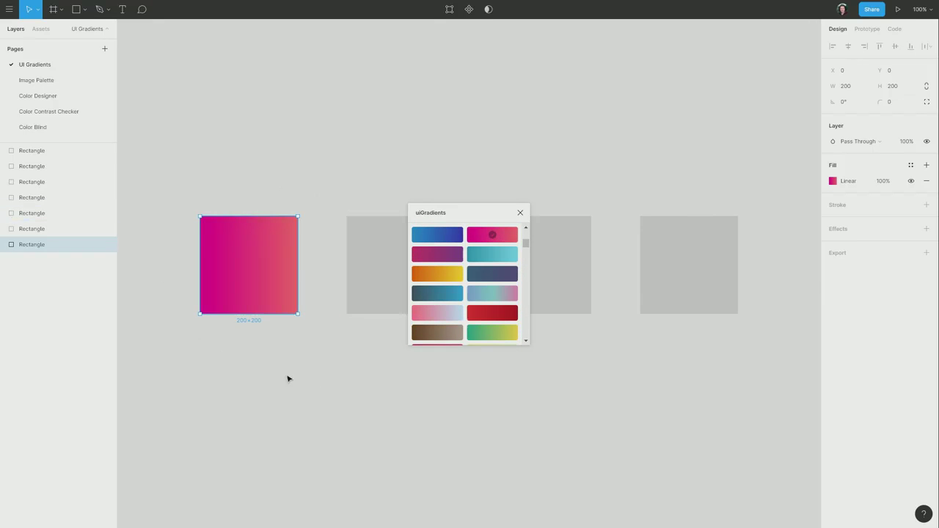
drag(479, 229, 543, 325)
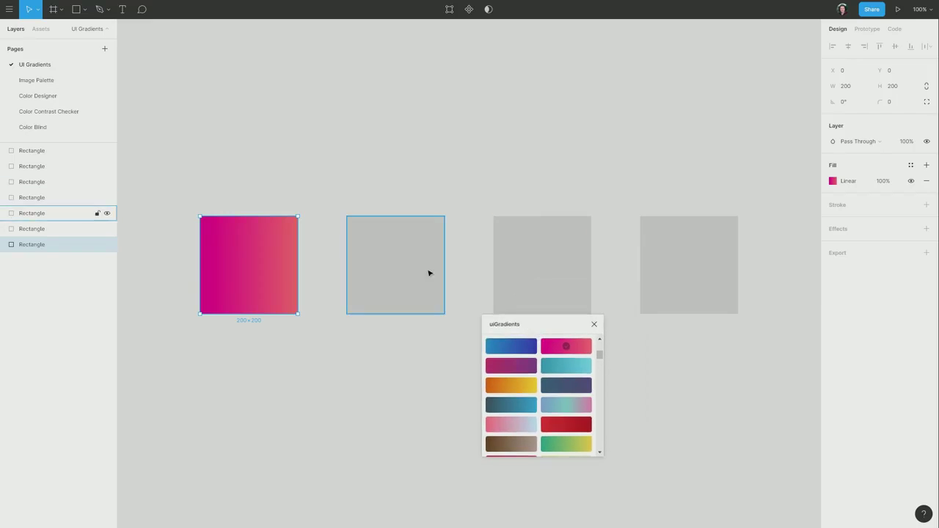
click(426, 269)
click(511, 345)
- Fill the third square red and the fourth blue-cyan-mint, then close uiGradients
click(545, 273)
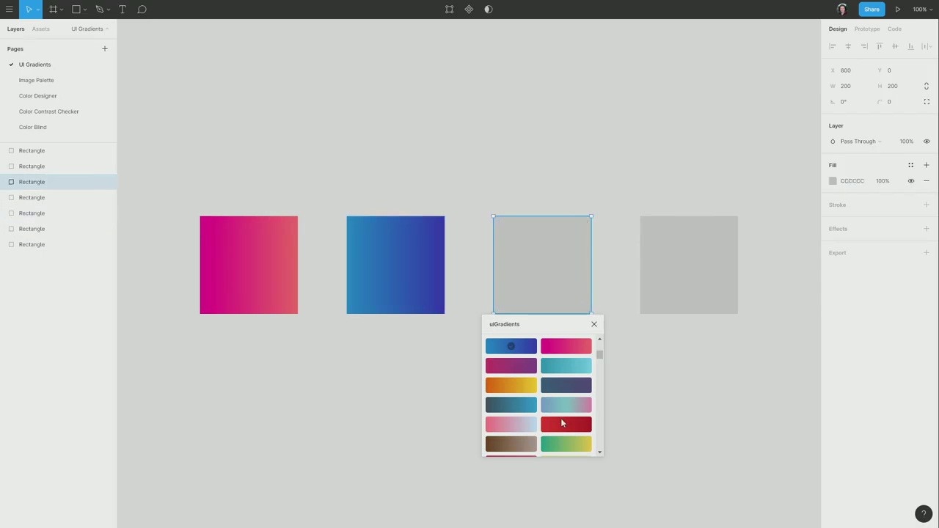
click(558, 424)
scroll(554, 429, up, 1)
scroll(554, 429, up, 2)
click(675, 266)
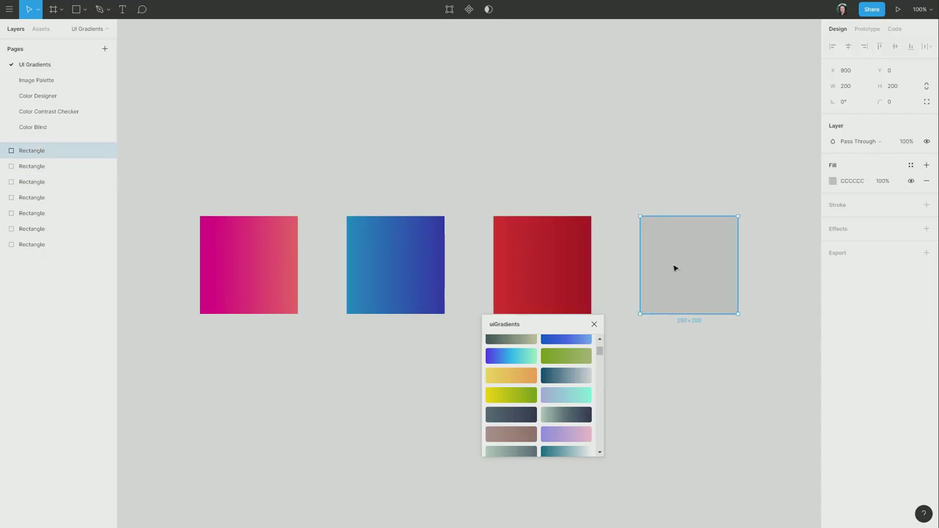
click(521, 357)
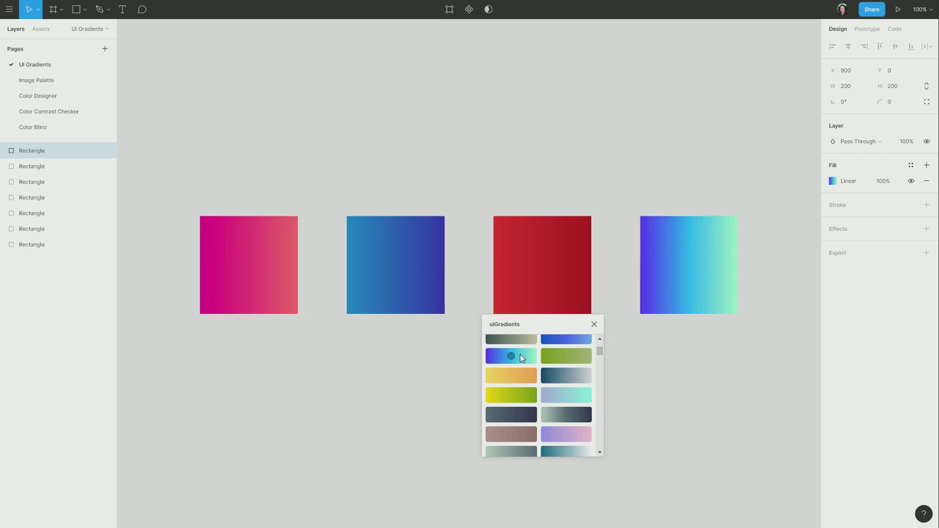
click(594, 324)
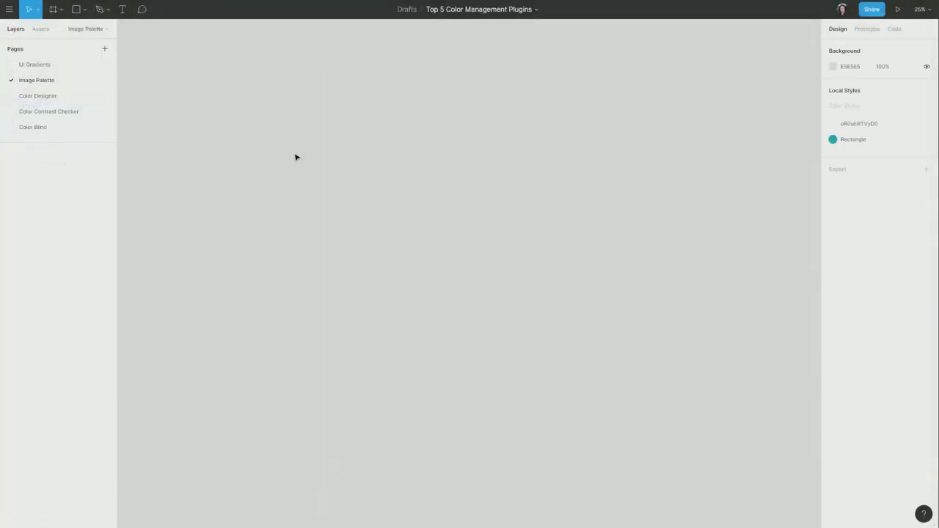
- Insert an ocean-waves photo from Unsplash's 'nature' search onto the Image Palette canvas
right_click(296, 153)
mouse_move(345, 197)
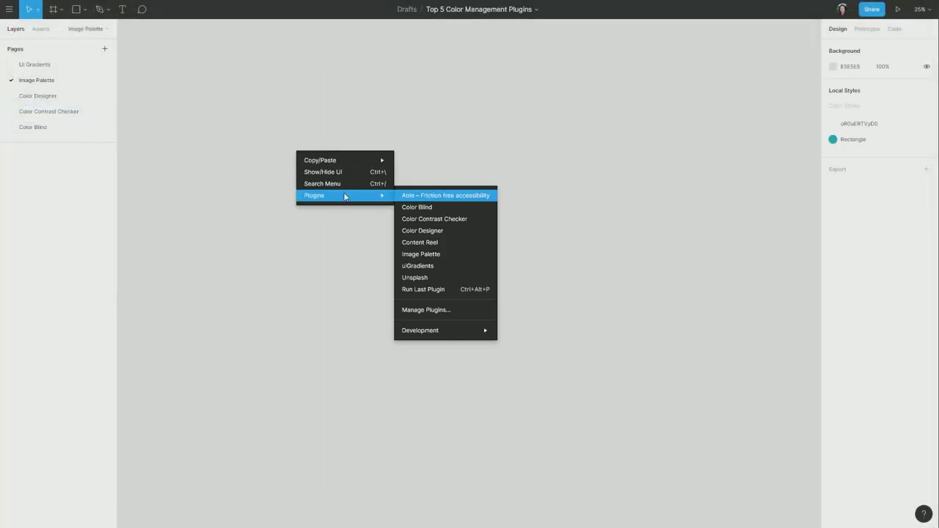
click(361, 278)
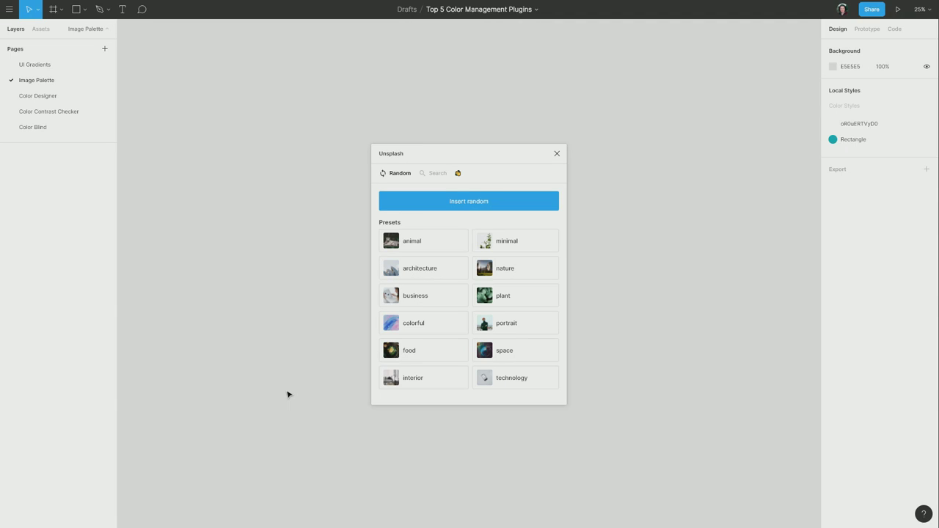
click(435, 174)
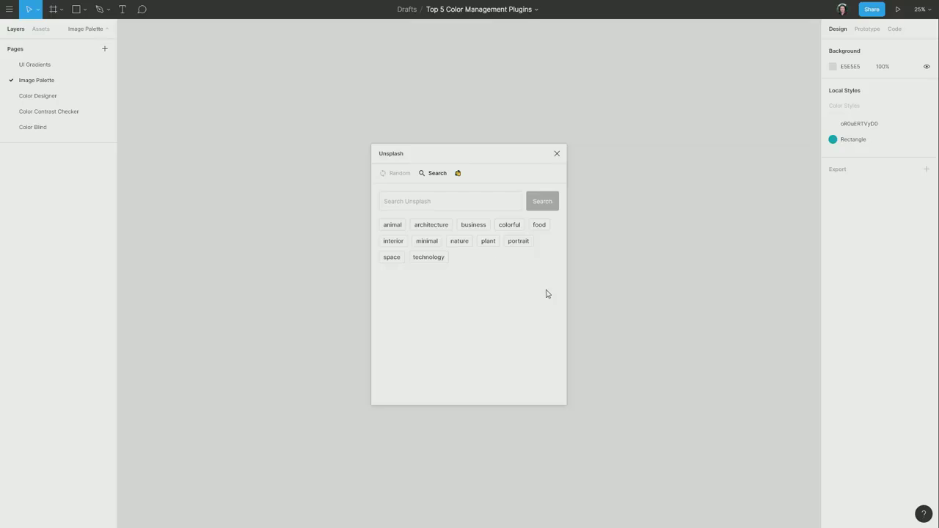
click(459, 240)
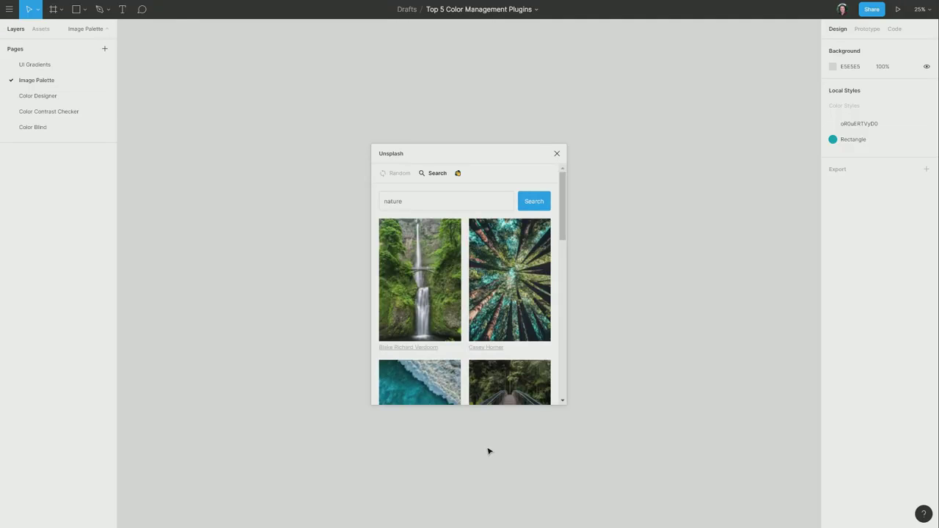
scroll(483, 389, down, 4)
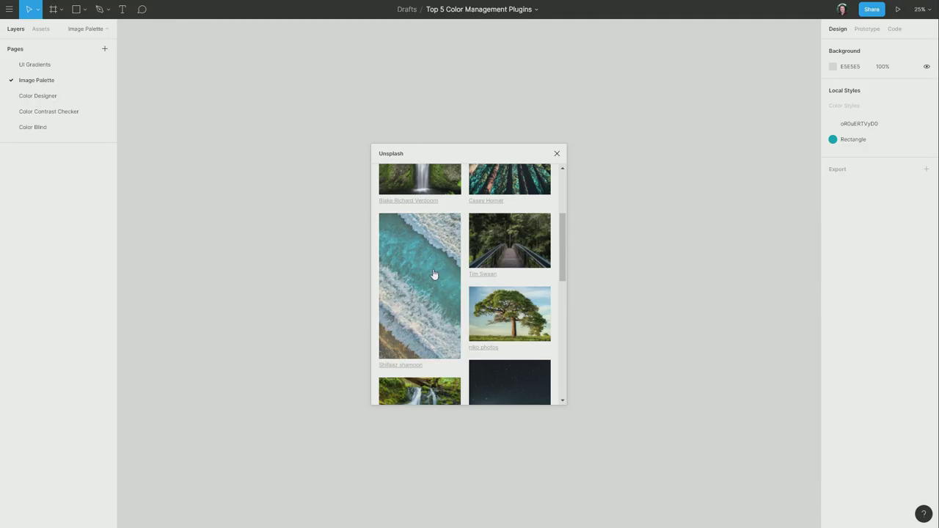
click(401, 319)
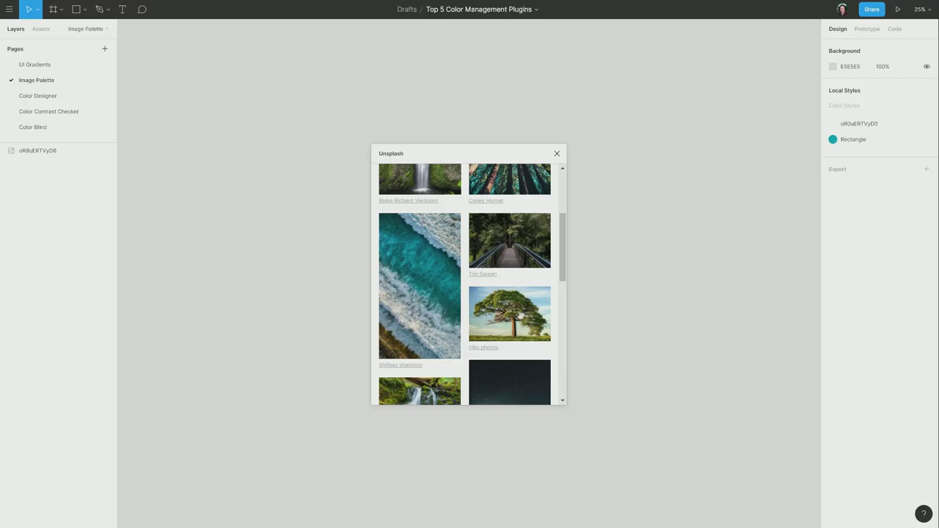
drag(488, 152, 695, 135)
drag(536, 420, 305, 402)
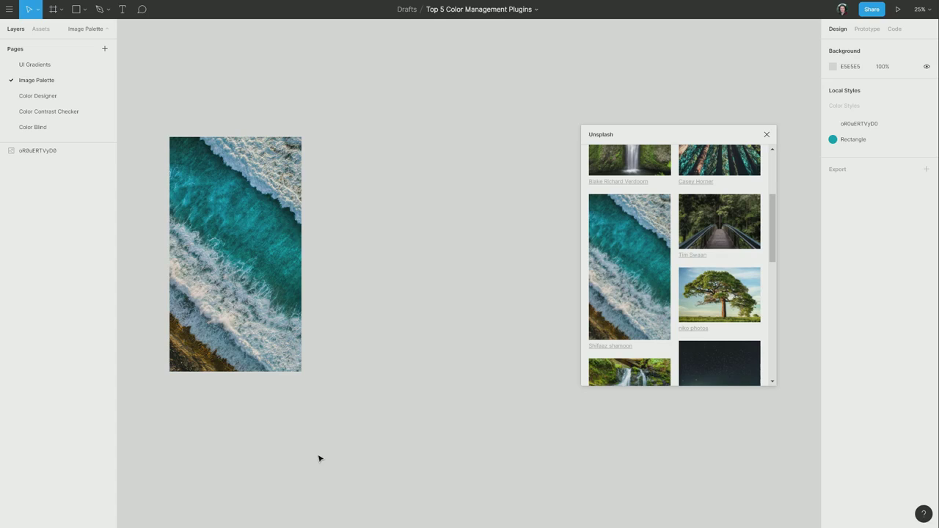
- Run Image Palette on the wave photo to add five colour swatches beneath it
right_click(262, 231)
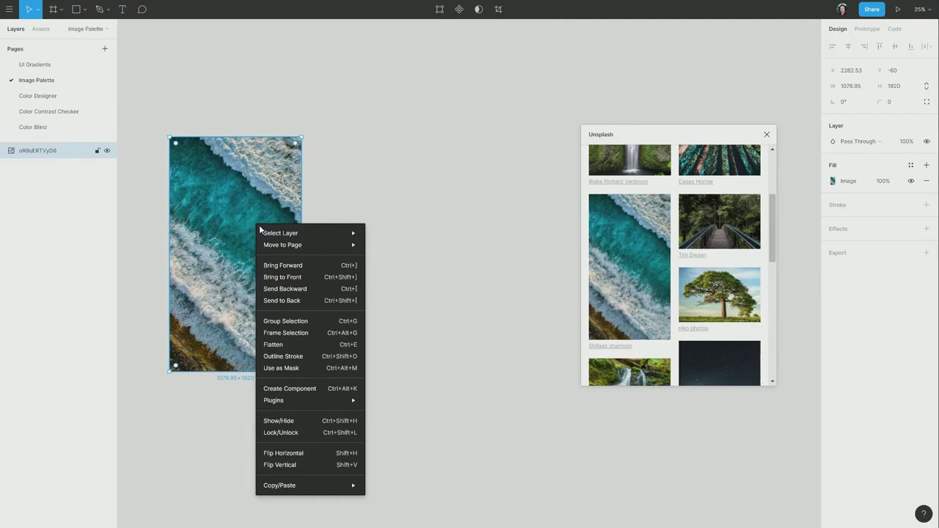
mouse_move(327, 399)
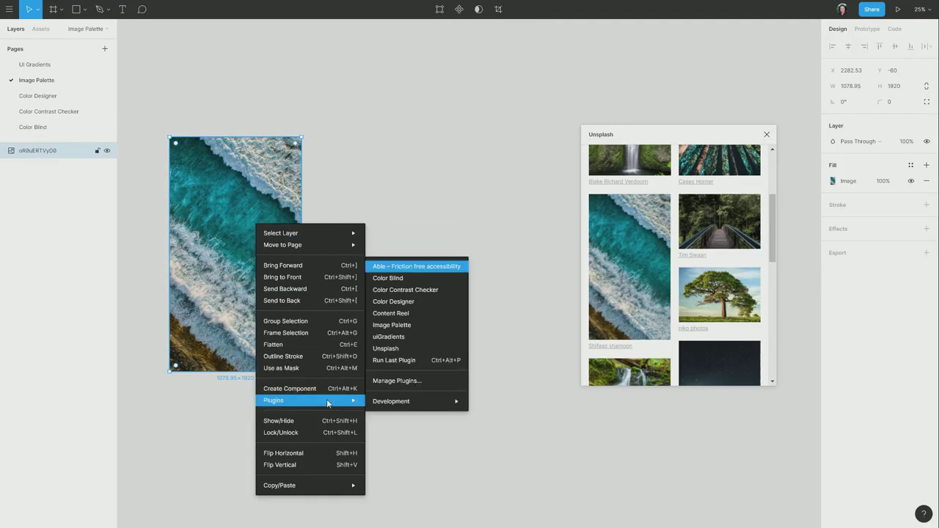
click(407, 327)
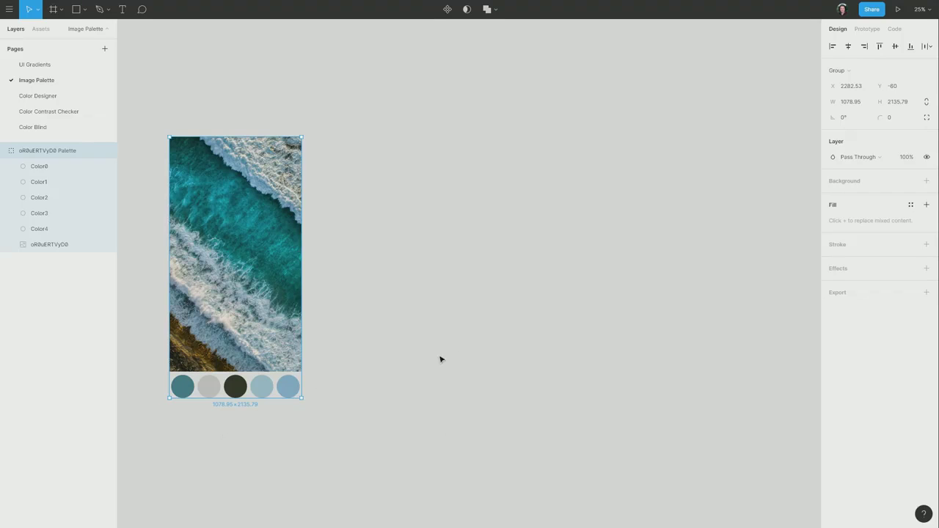
- Insert a fox photo from Unsplash's 'animal' search onto the canvas
right_click(443, 186)
mouse_move(488, 225)
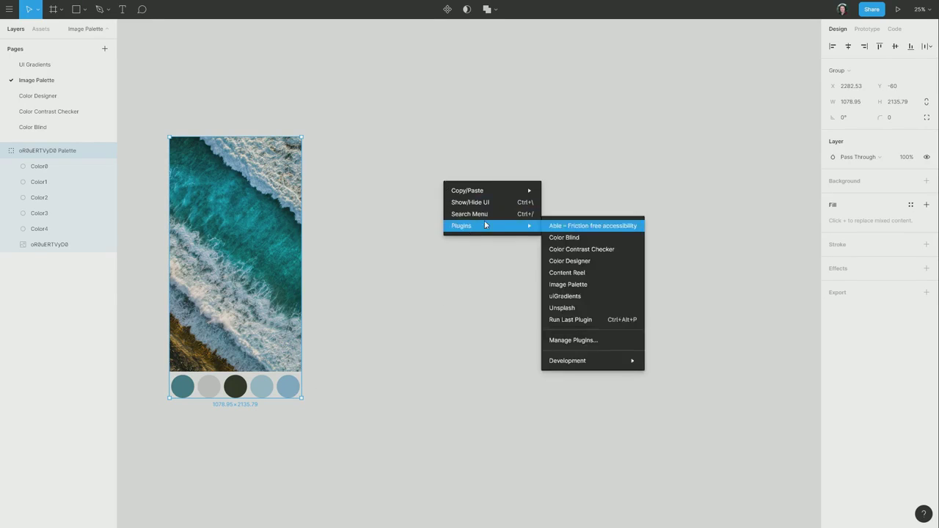
click(587, 310)
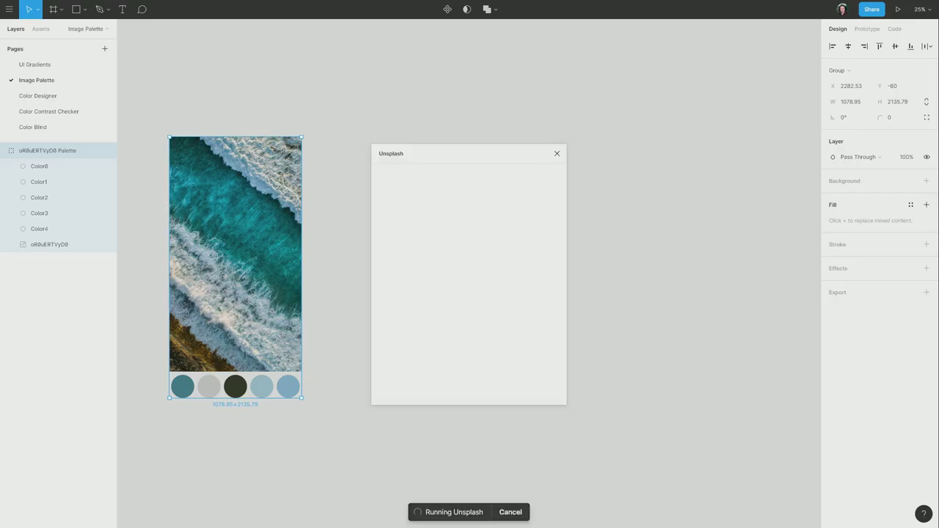
click(437, 173)
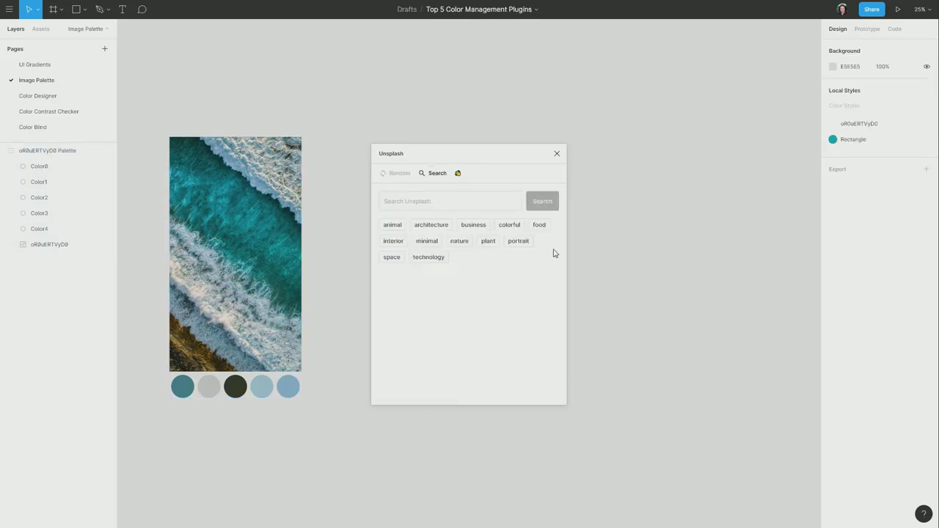
click(391, 225)
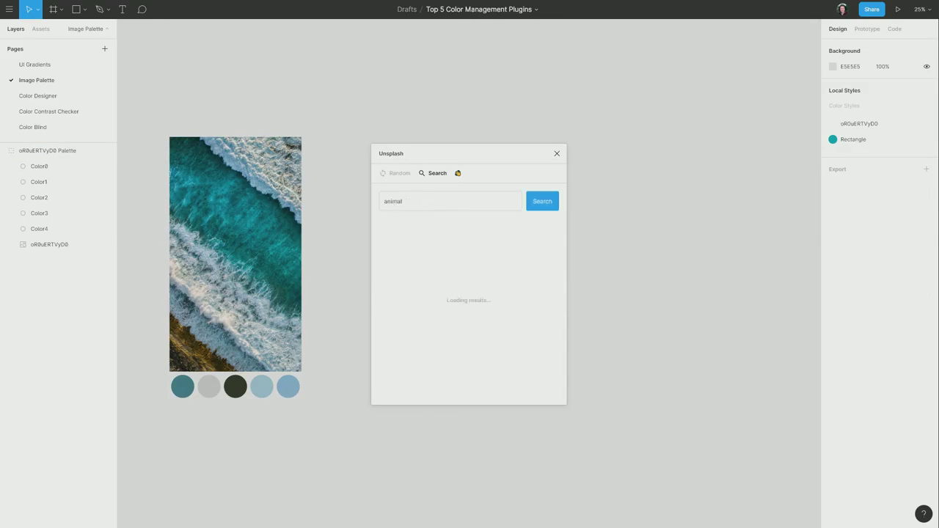
scroll(547, 317, down, 1)
scroll(548, 317, down, 10)
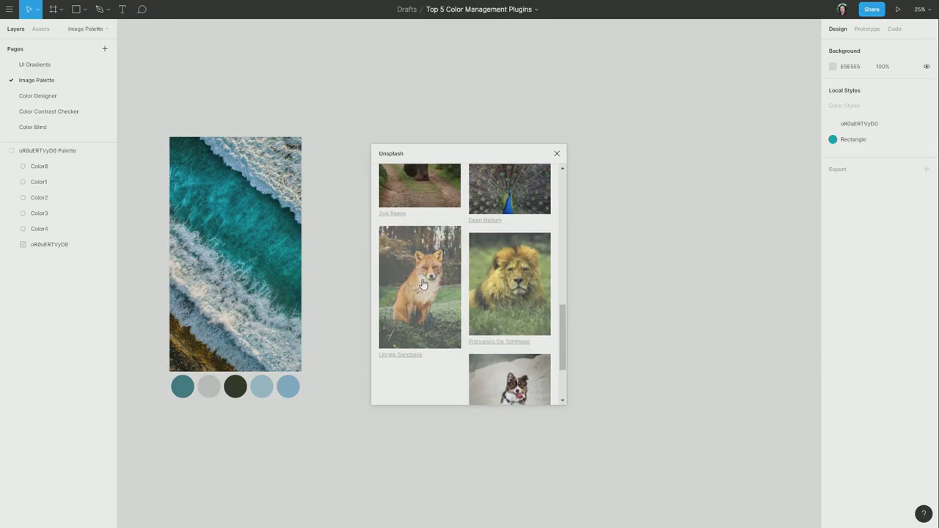
click(415, 277)
drag(459, 146, 677, 155)
click(419, 218)
- Generate the fox photo's five-colour palette and align the group with the ocean image
right_click(437, 199)
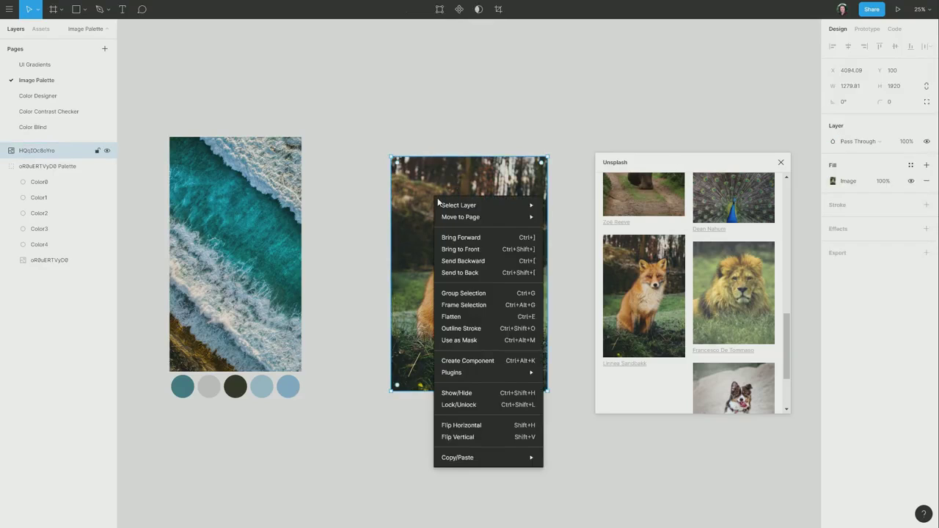
mouse_move(467, 376)
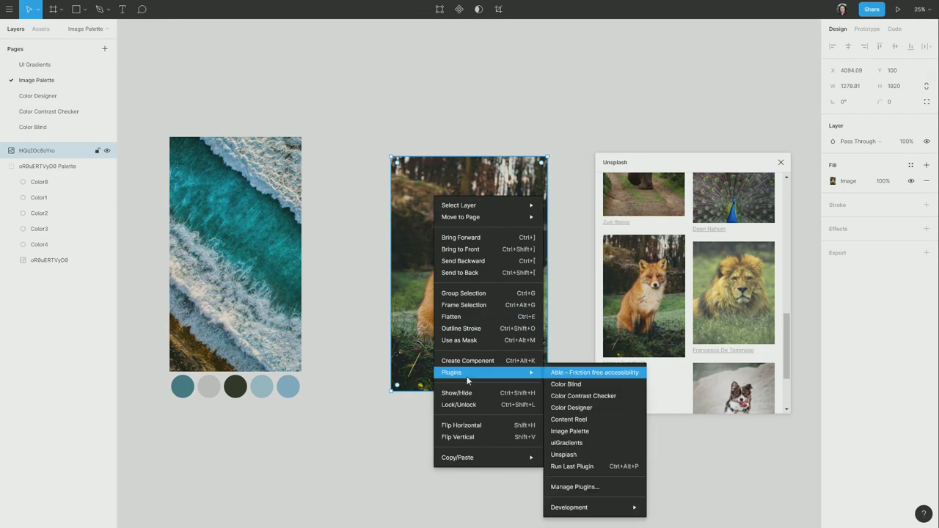
click(565, 432)
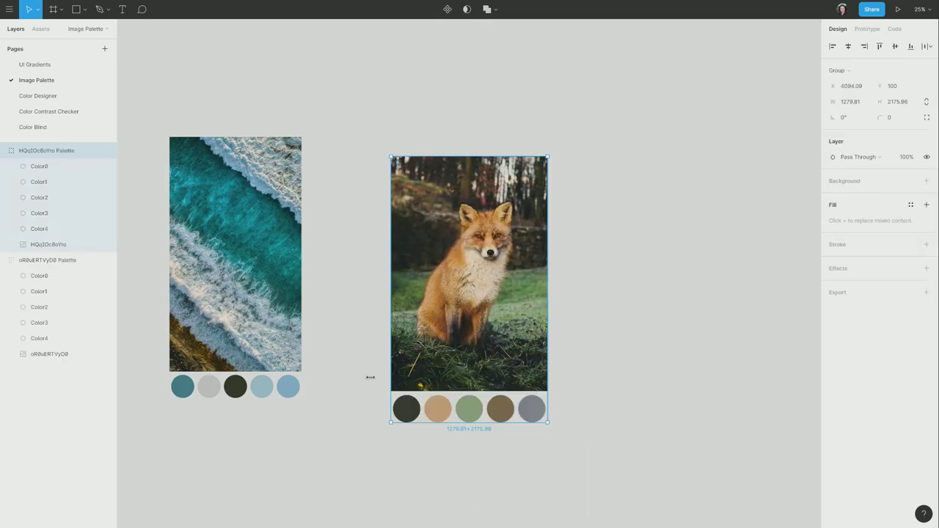
drag(483, 303, 423, 286)
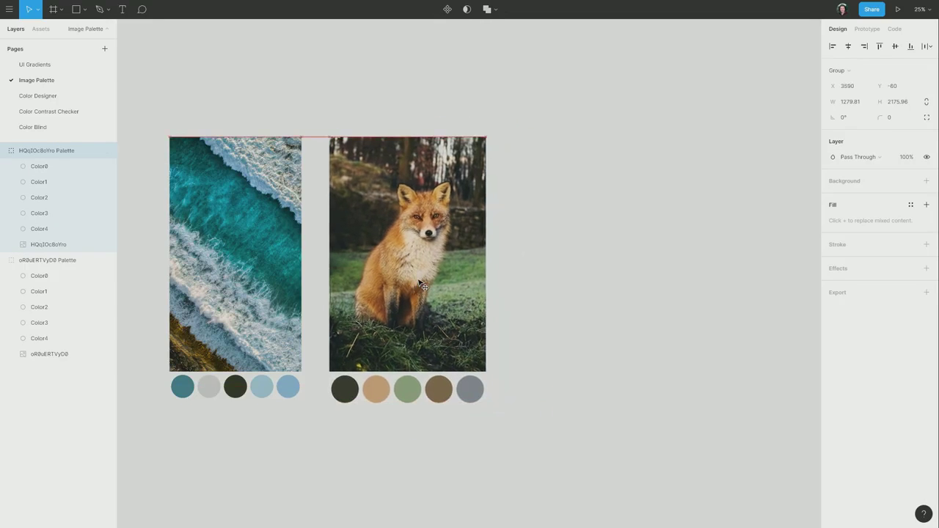
click(627, 342)
scroll(616, 323, right, 1)
scroll(617, 323, up, 1)
right_click(539, 217)
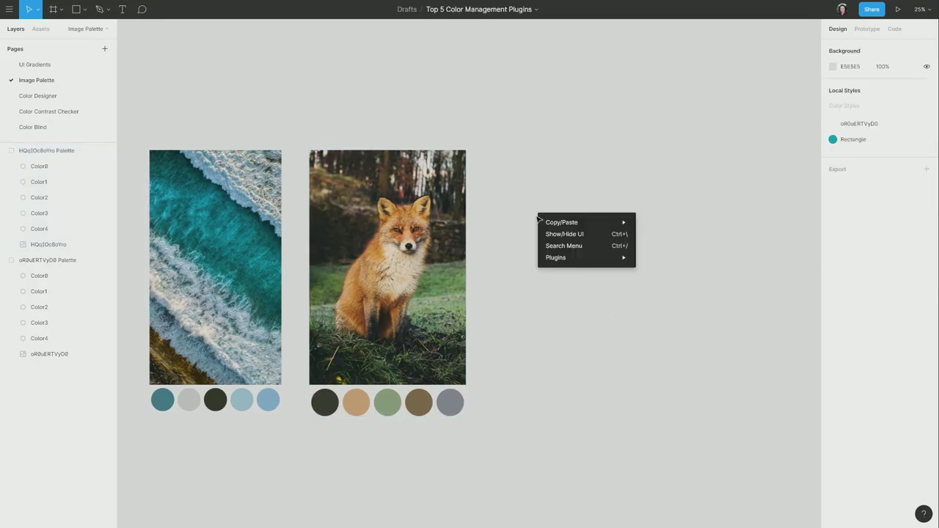
- Insert a misty lake photo from Unsplash's 'nature' search and place it right of the fox
click(668, 338)
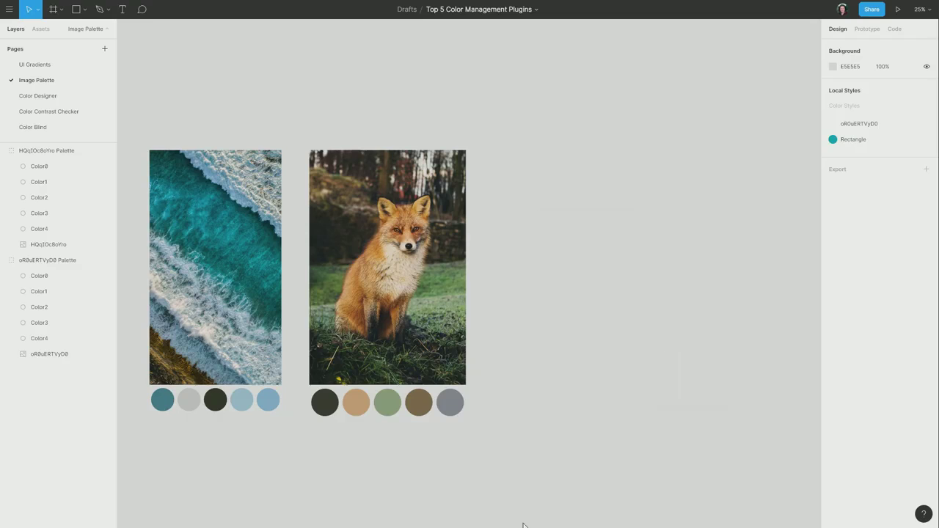
click(434, 173)
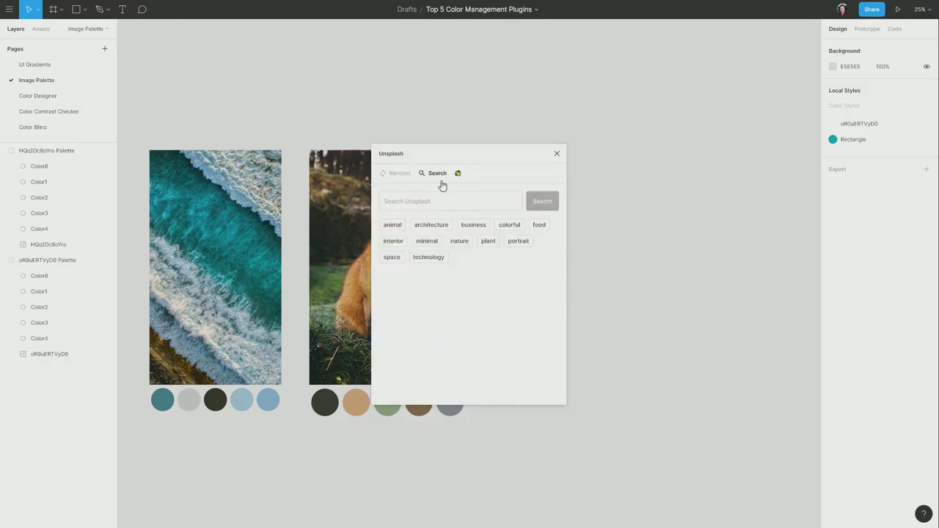
click(461, 242)
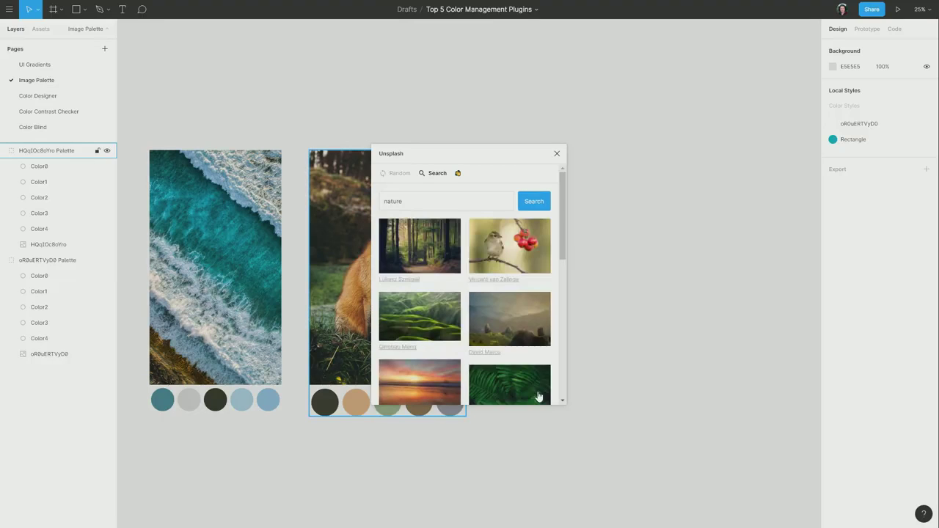
scroll(541, 376, down, 3)
scroll(541, 377, down, 6)
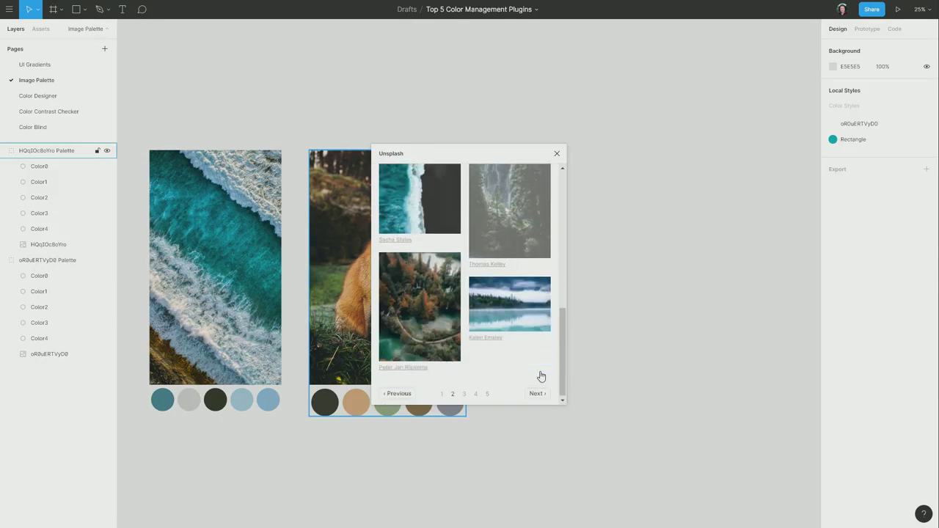
click(512, 297)
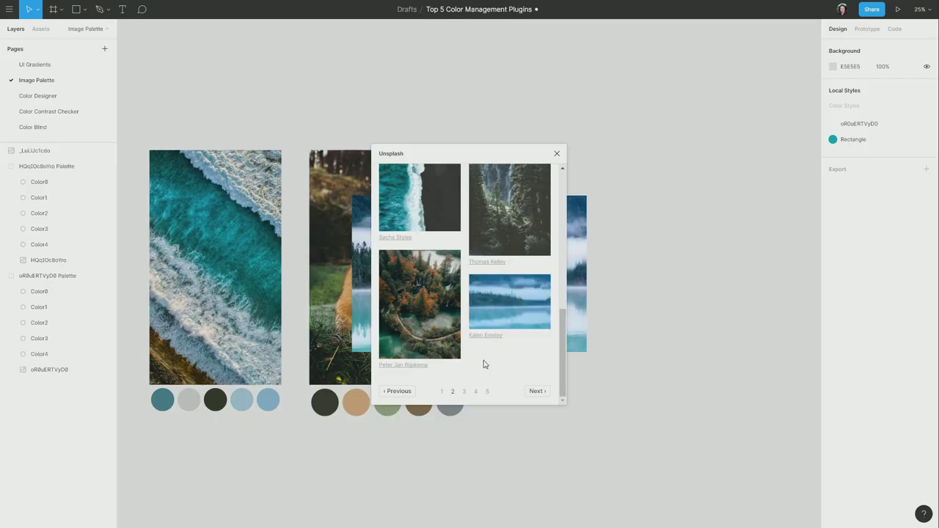
click(558, 155)
drag(502, 260, 646, 253)
- Generate the lake photo's five-colour palette with Image Palette
right_click(569, 239)
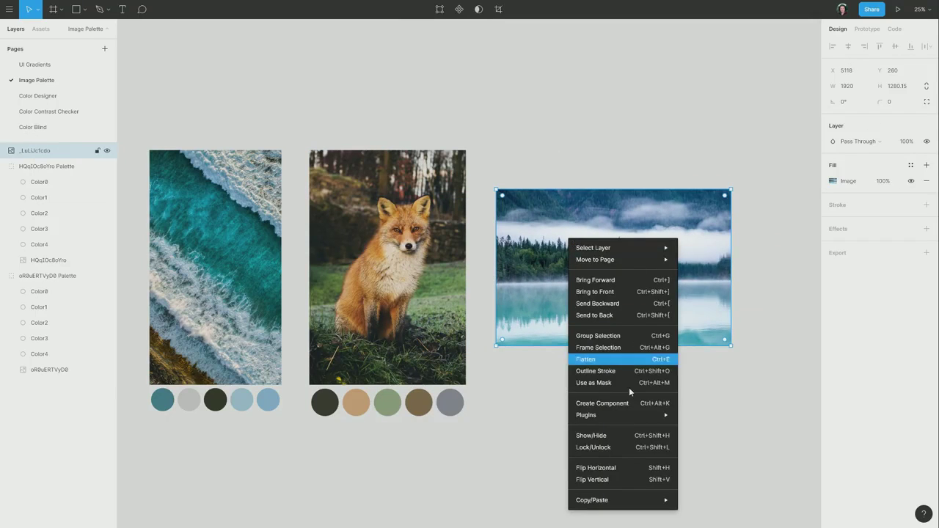
mouse_move(609, 417)
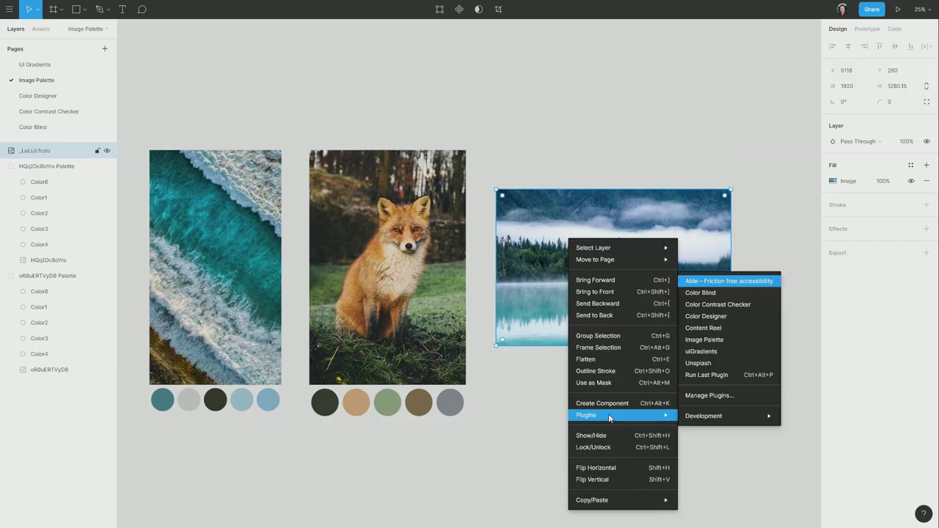
click(705, 341)
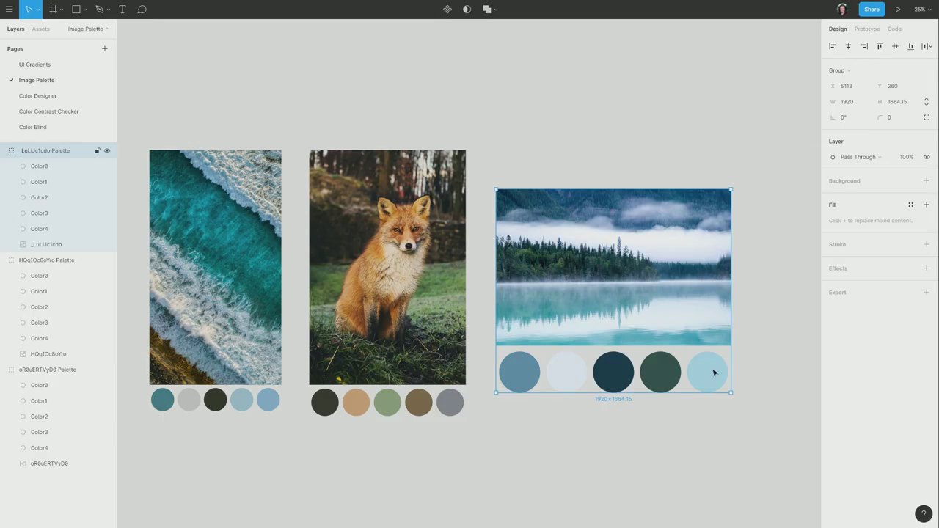
click(570, 450)
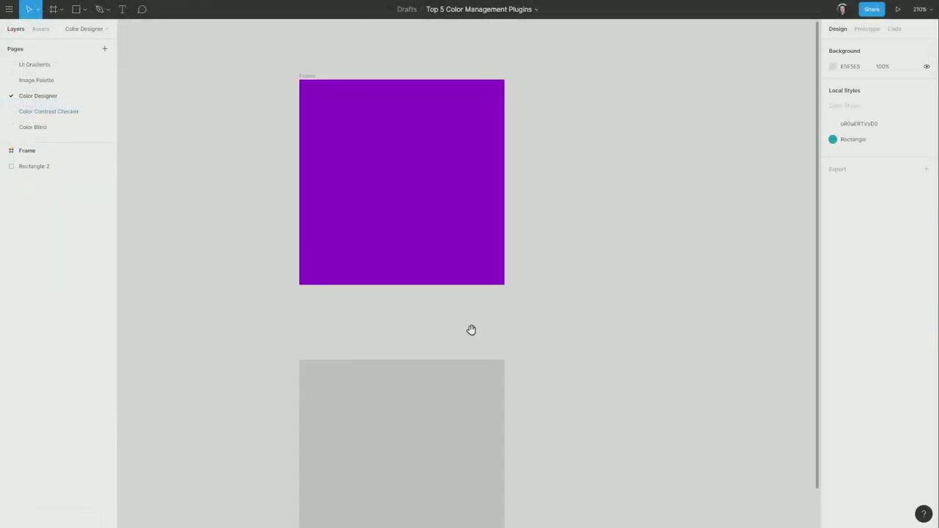
- Inspect the purple frame's color, light and shadow layers, then reselect the parent Frame
drag(459, 336, 371, 329)
click(208, 205)
click(251, 195)
double_click(251, 195)
double_click(252, 195)
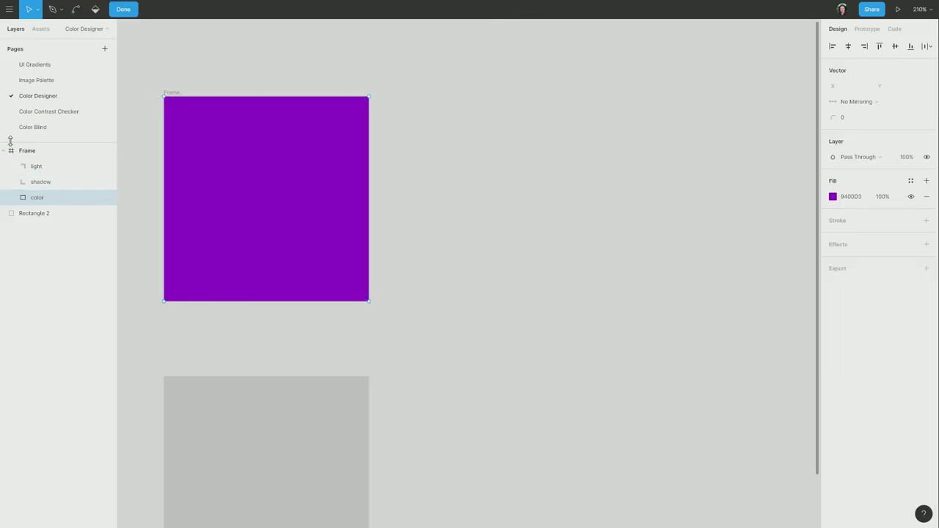
click(37, 168)
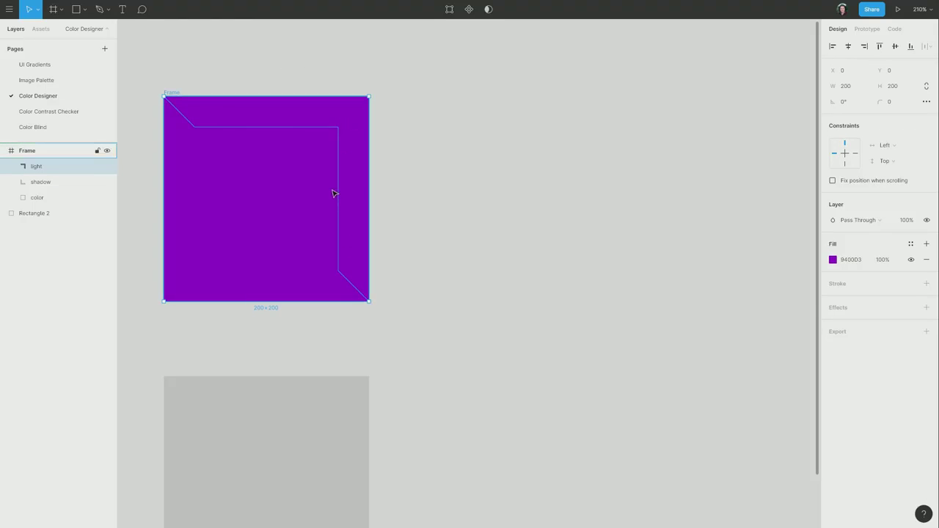
click(54, 183)
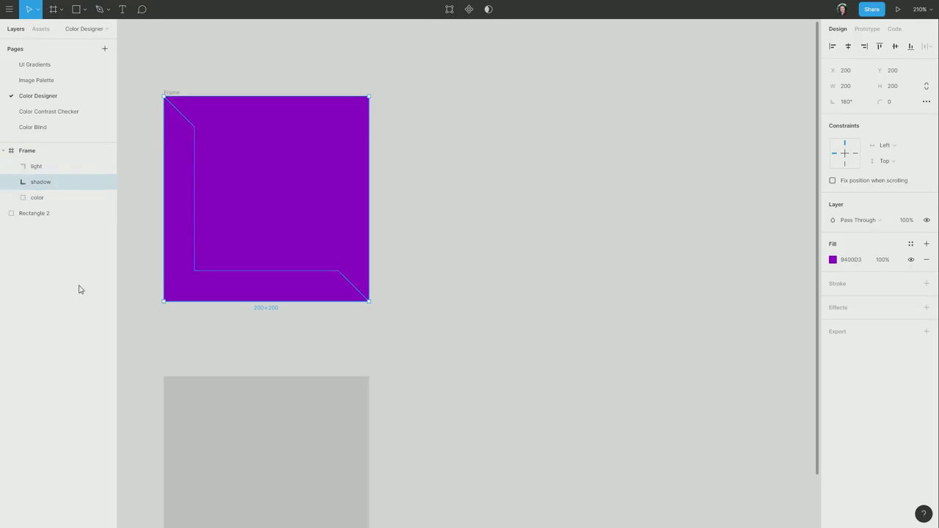
key(Escape)
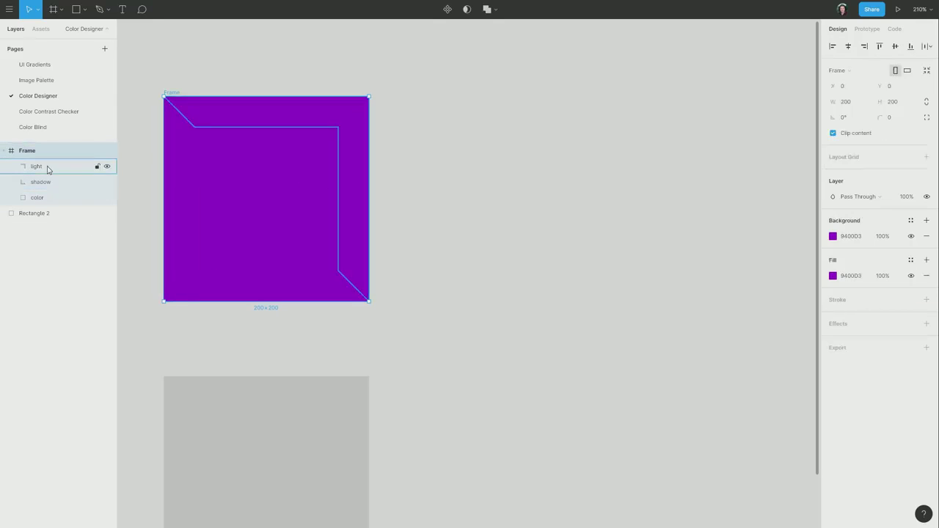
- Run Color Designer on the purple frame and copy its #be24ff tint
right_click(318, 121)
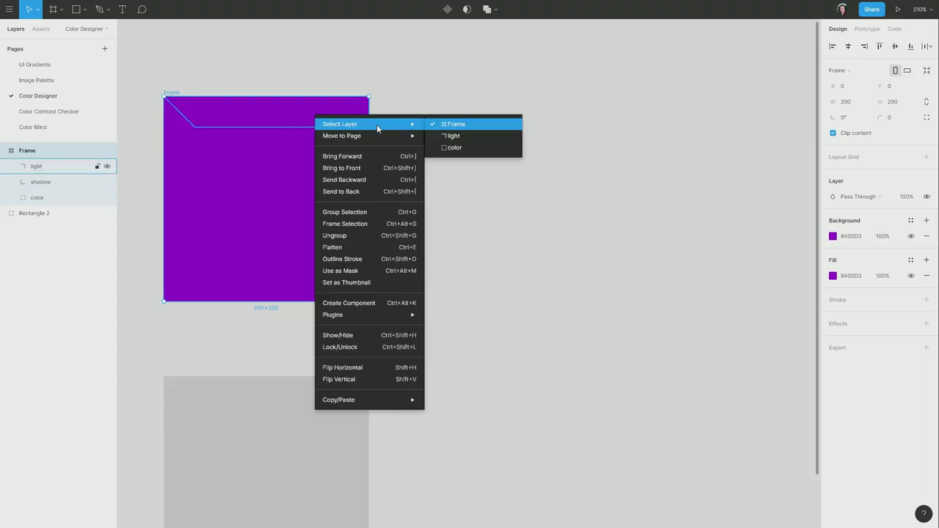
mouse_move(367, 315)
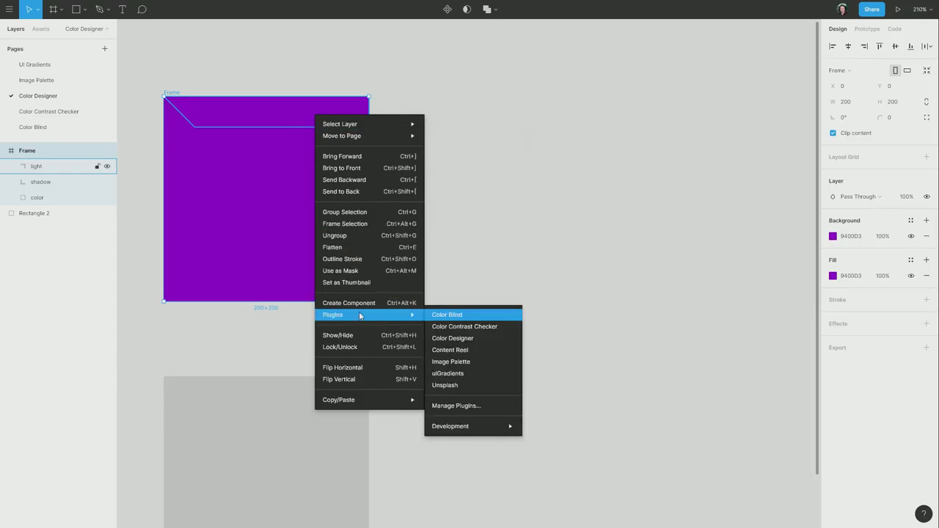
click(479, 339)
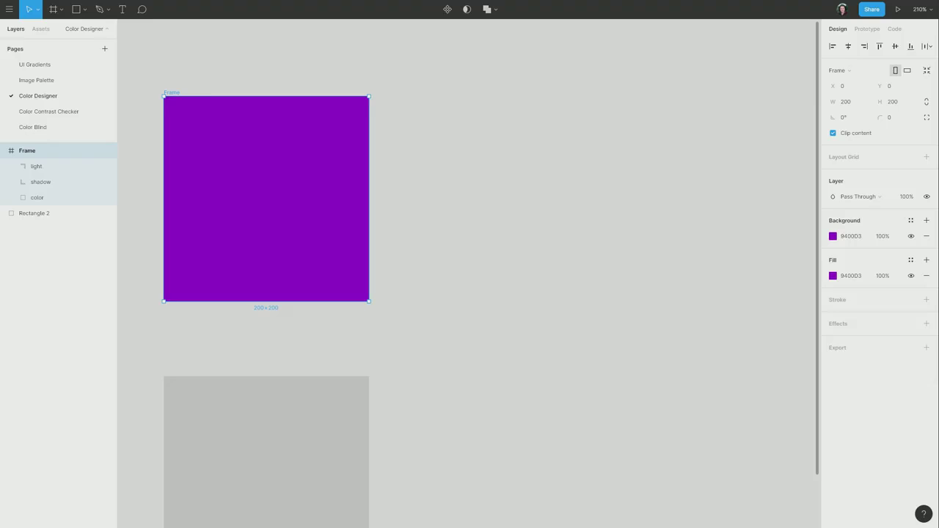
drag(466, 127, 582, 129)
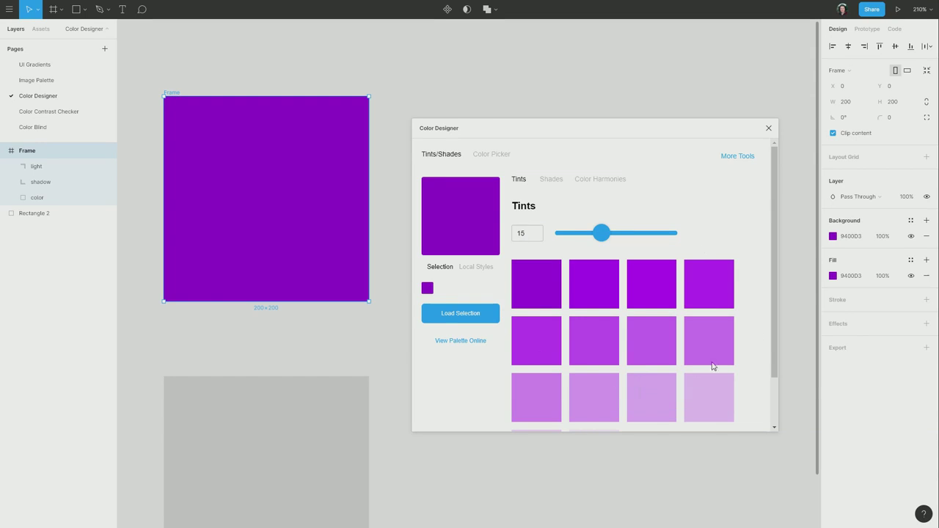
click(707, 278)
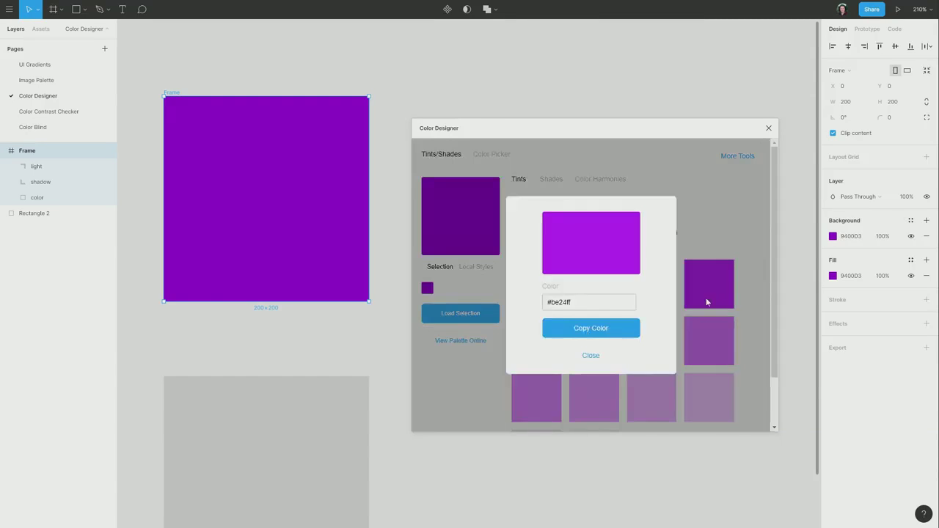
click(594, 333)
key(ctrl+c)
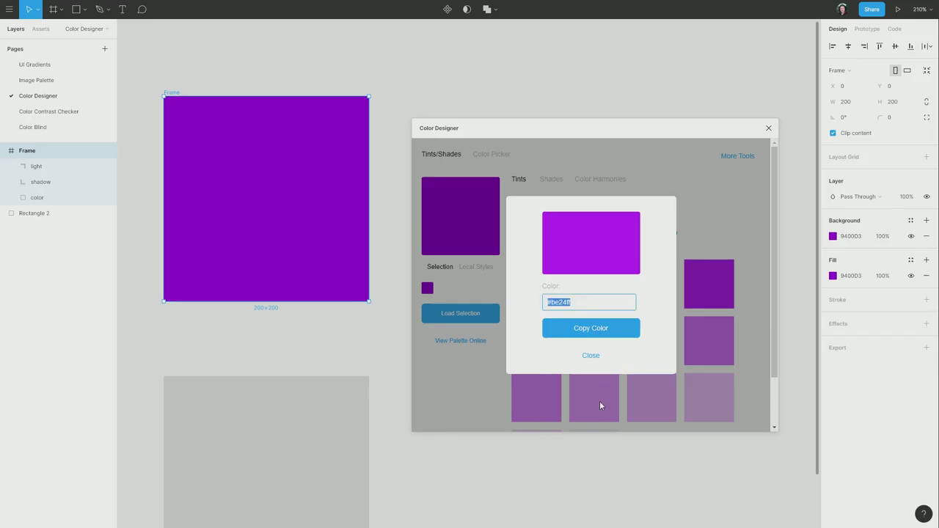
- Paste BE24FF into the light layer's fill hex value
click(852, 277)
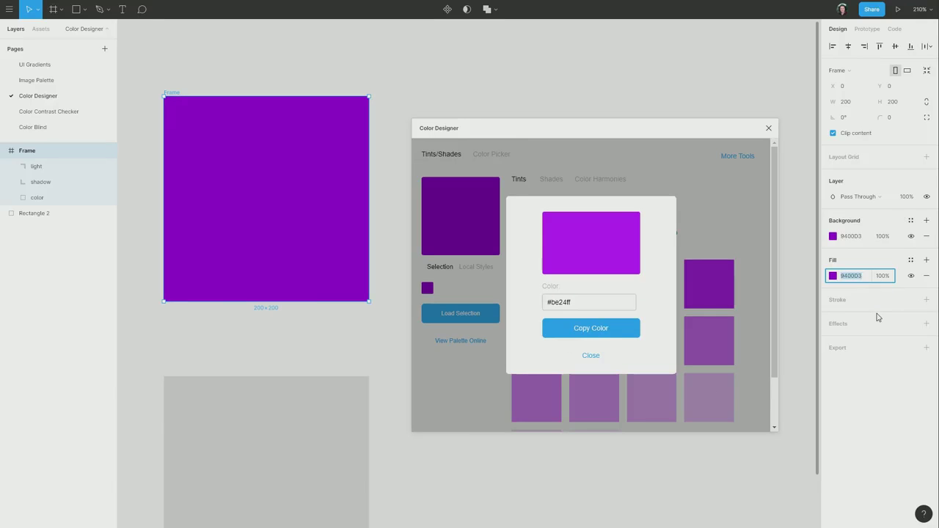
click(48, 174)
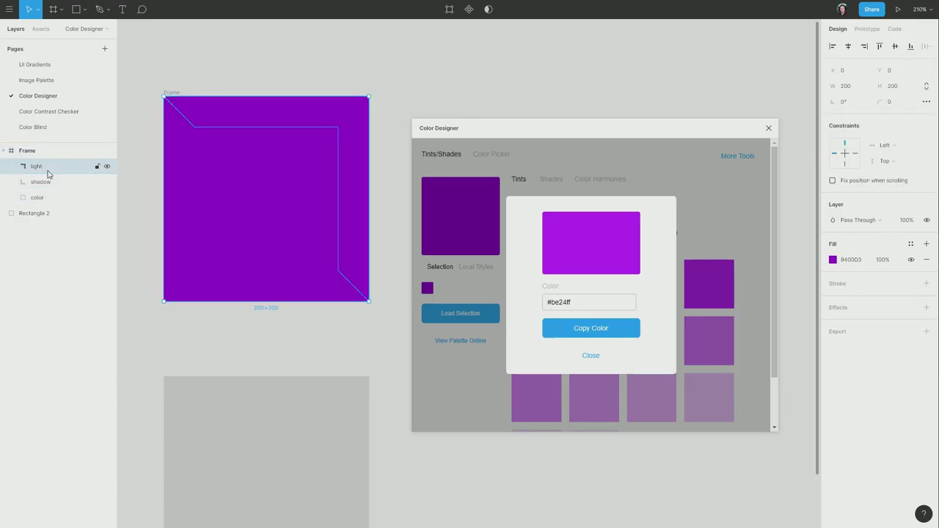
click(855, 260)
key(ctrl+v)
key(Return)
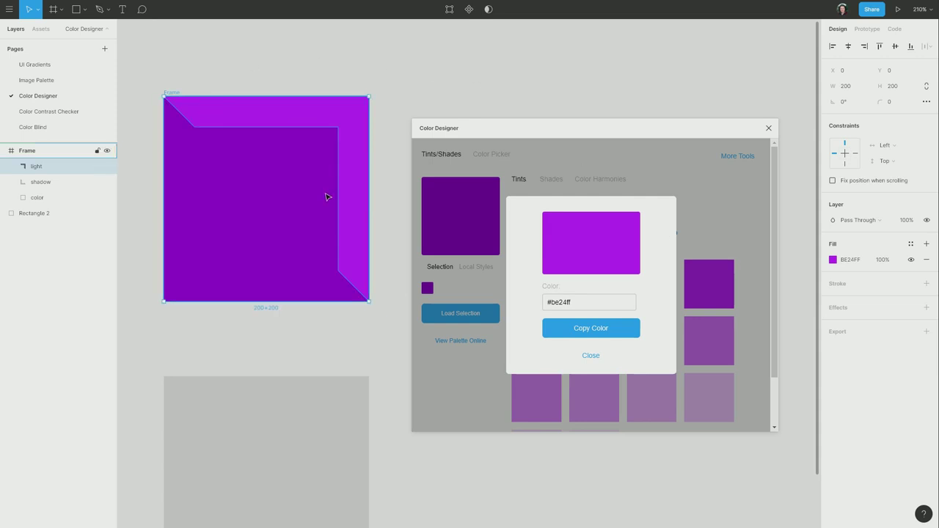
click(40, 183)
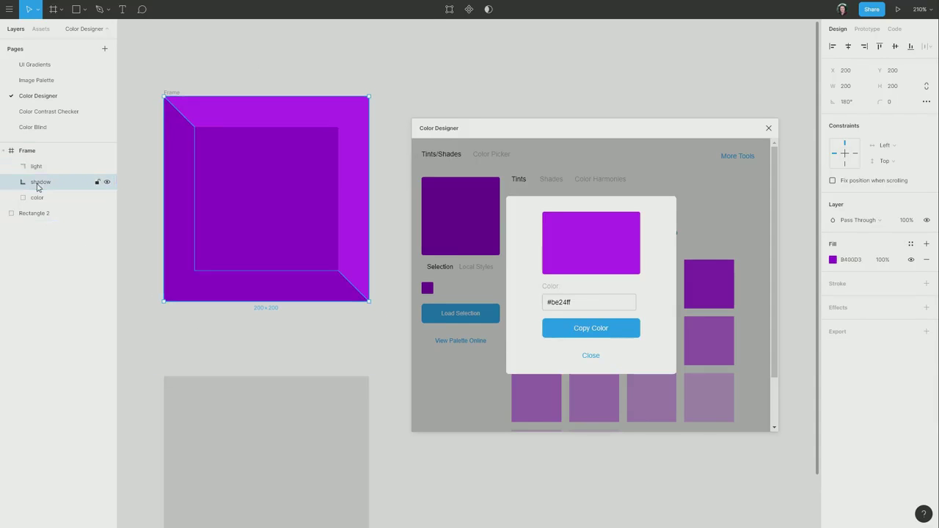
- Copy the dark purple shade 6D009B from Color Designer's Shades and apply it as the shadow piece's fill
click(592, 357)
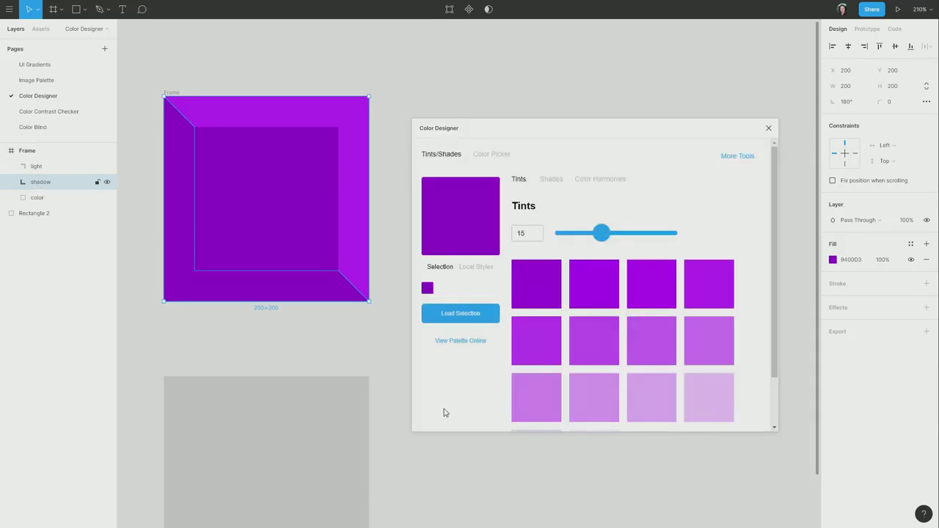
click(551, 180)
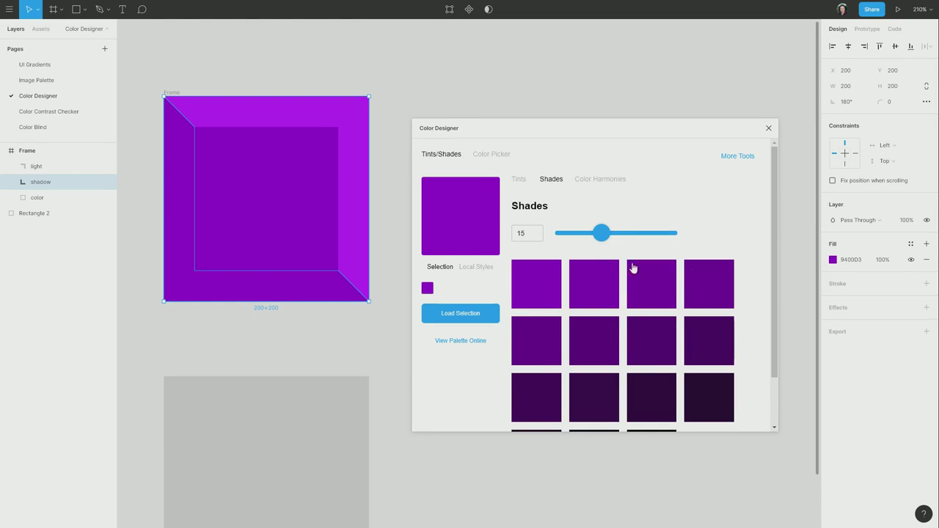
click(709, 282)
click(576, 330)
click(853, 259)
key(ctrl+v)
key(Return)
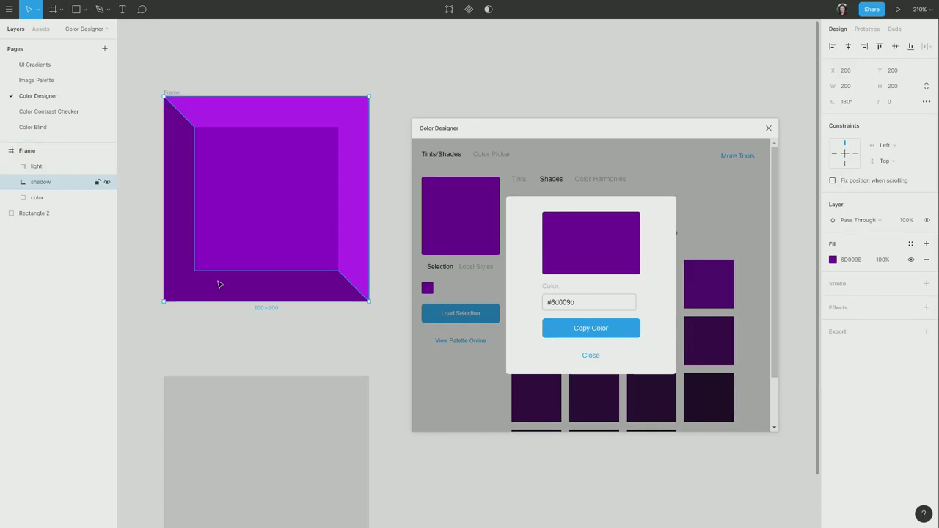
- Close the shade details and show the purple's Complementary colour harmony
click(326, 352)
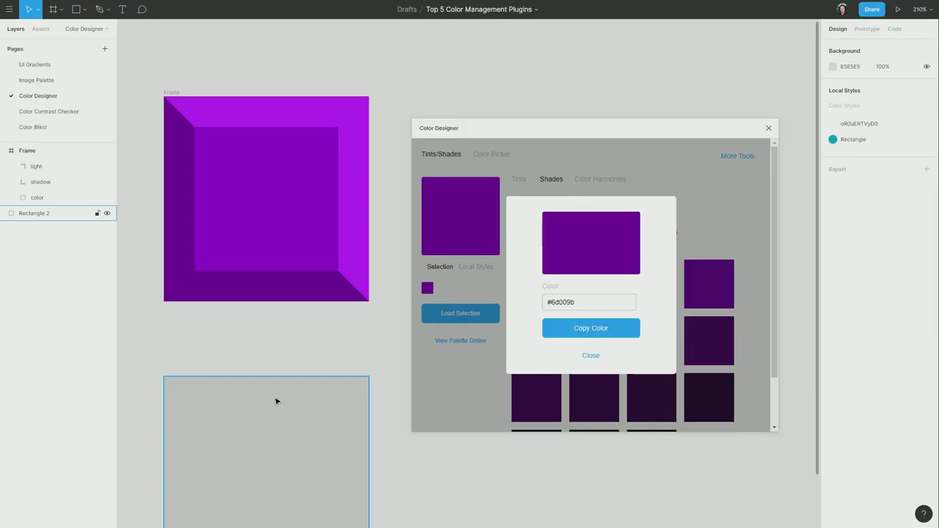
click(591, 357)
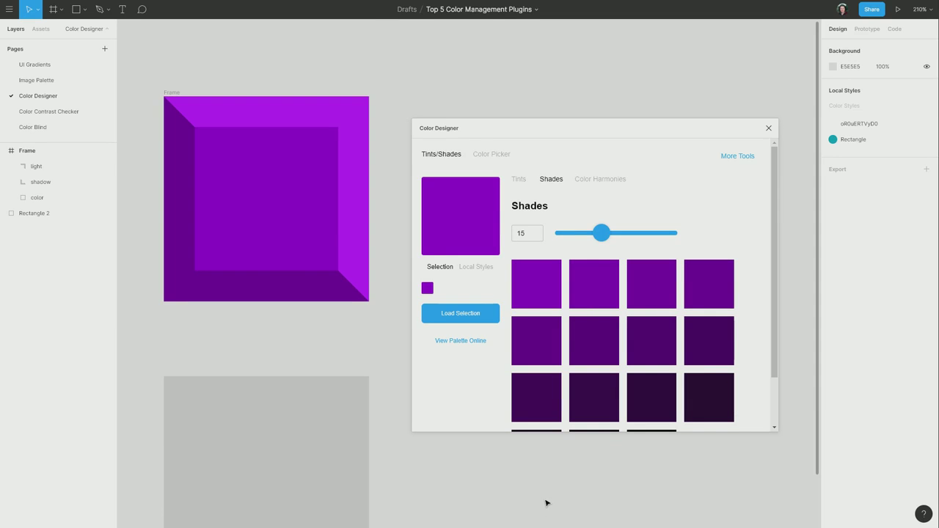
click(607, 182)
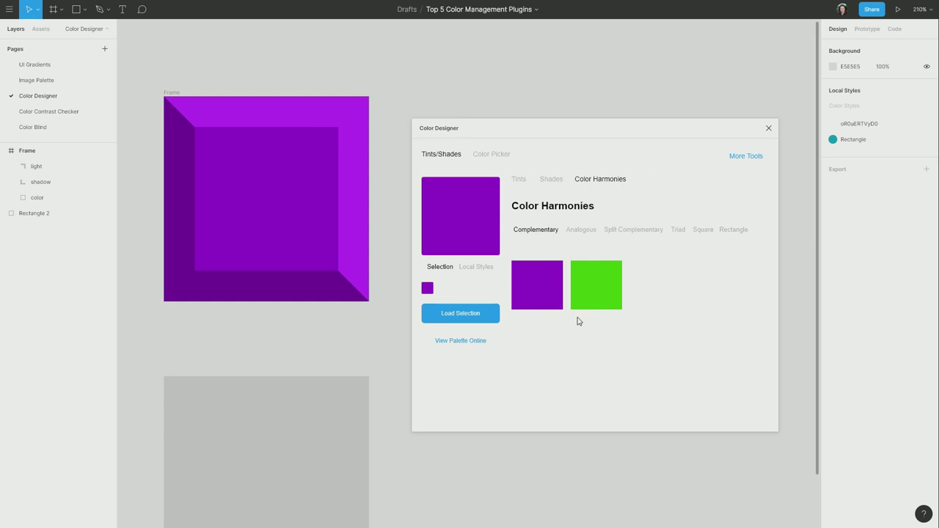
- Step through the Analogous, Split Complementary, Triad, Square and Rectangle harmonies
click(571, 231)
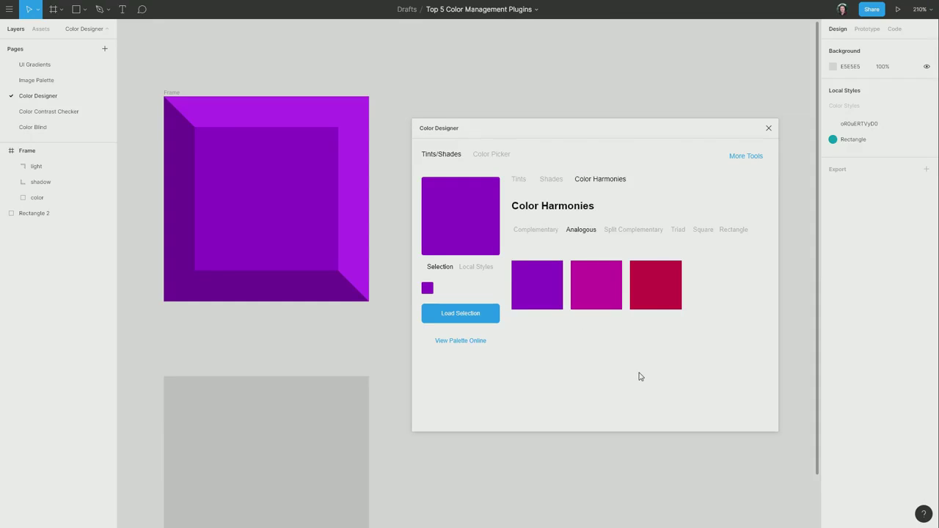
click(637, 230)
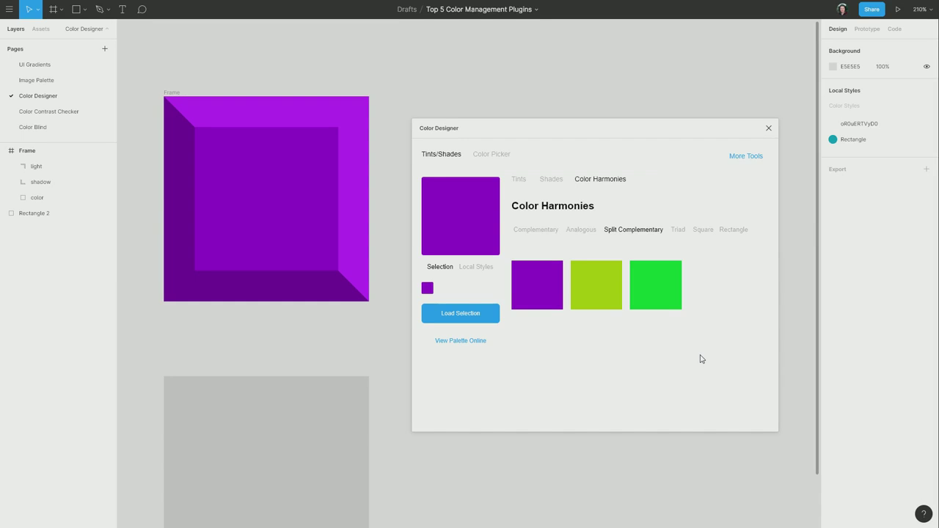
click(678, 230)
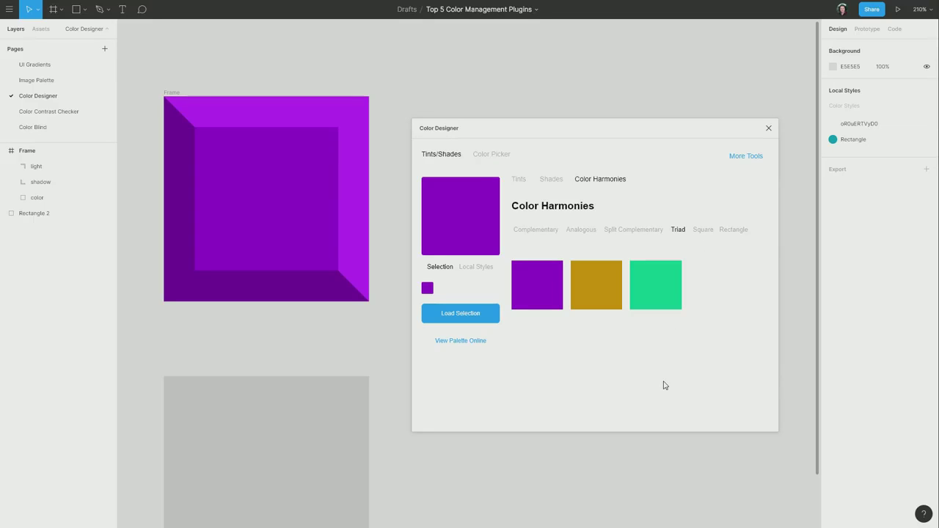
click(705, 231)
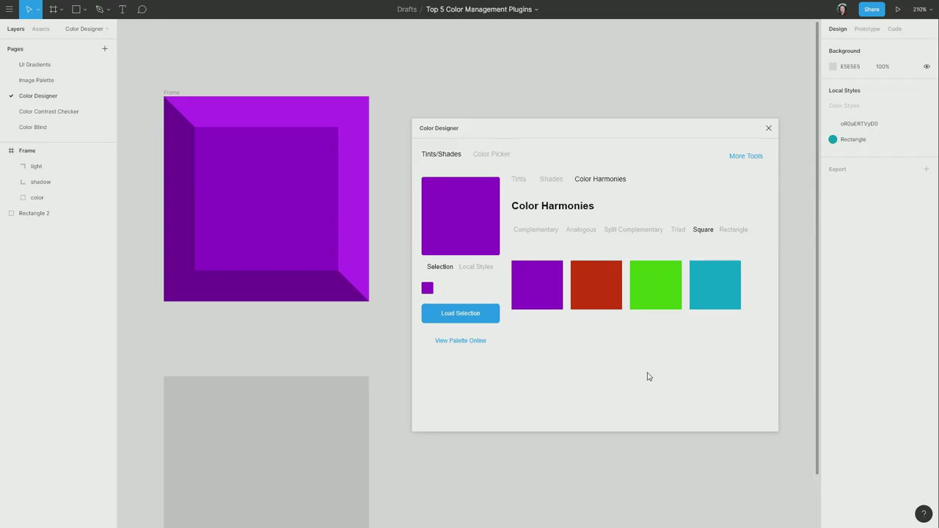
click(734, 230)
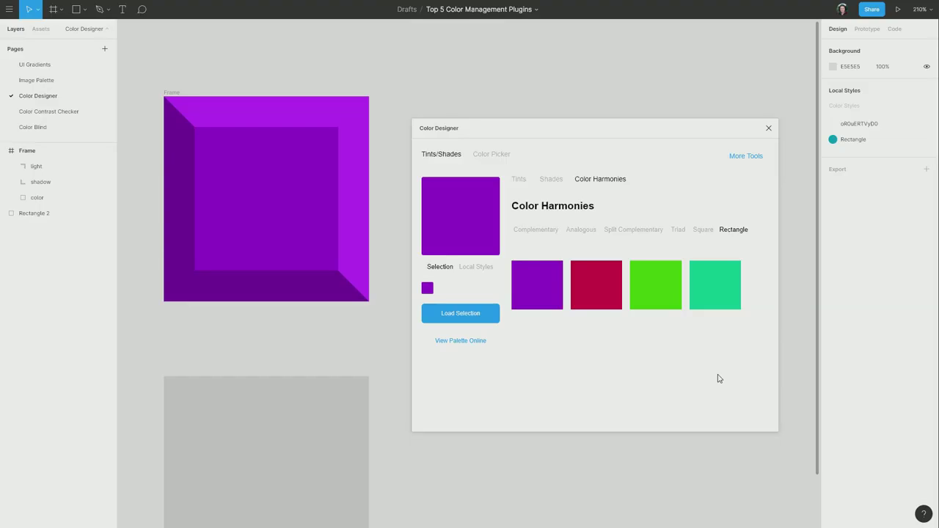
- Copy the Split Complementary lime A8D300 and paste it as Rectangle 2's fill colour
scroll(352, 308, down, 3)
click(272, 328)
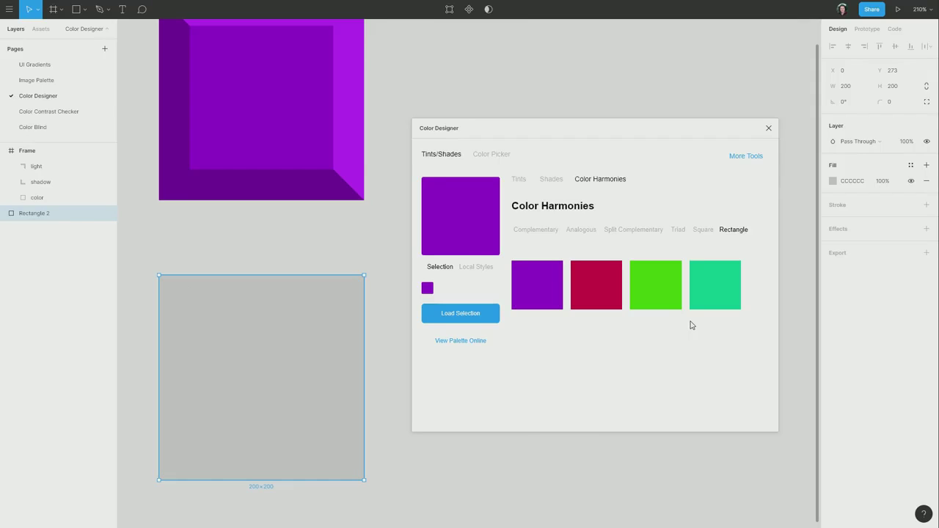
click(618, 229)
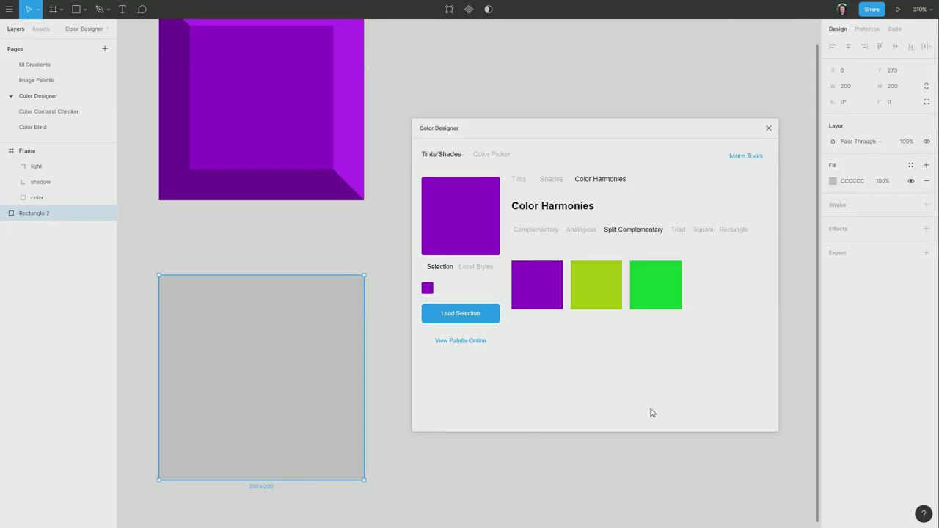
click(602, 293)
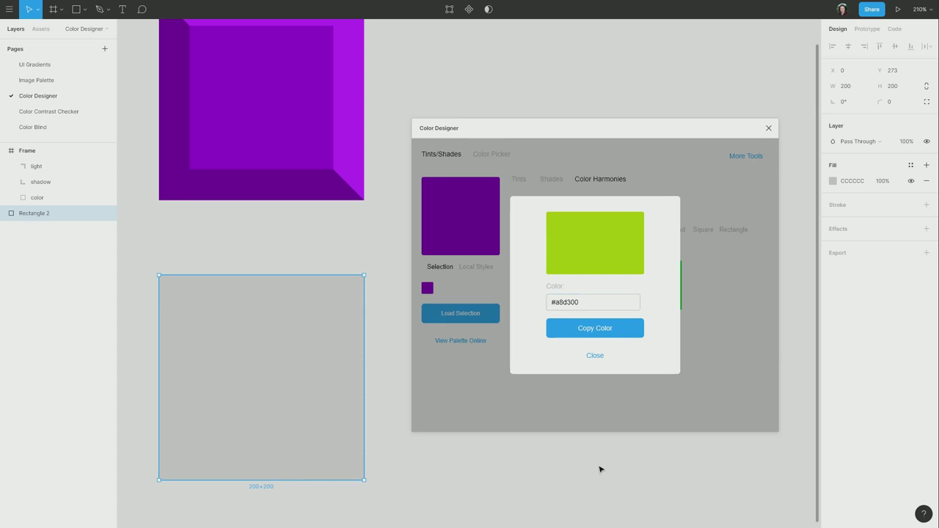
click(595, 330)
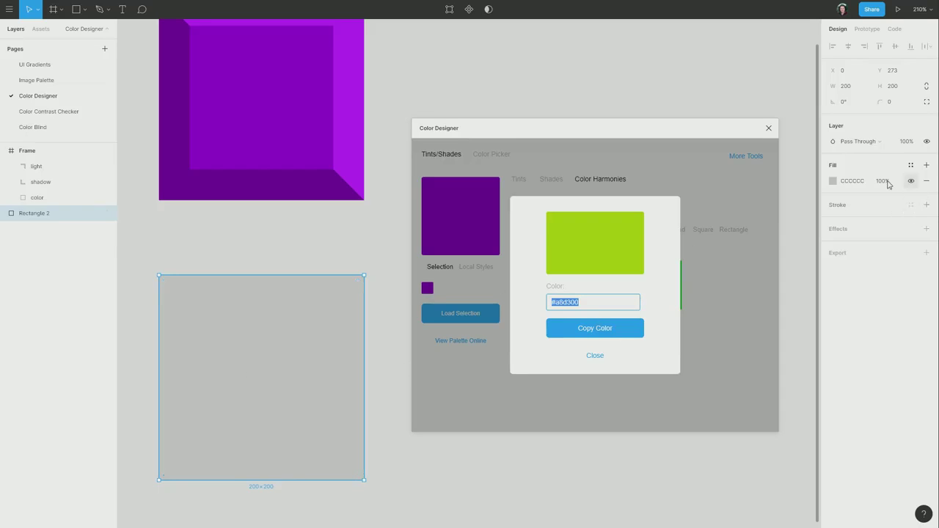
click(864, 183)
key(ctrl+v)
key(Return)
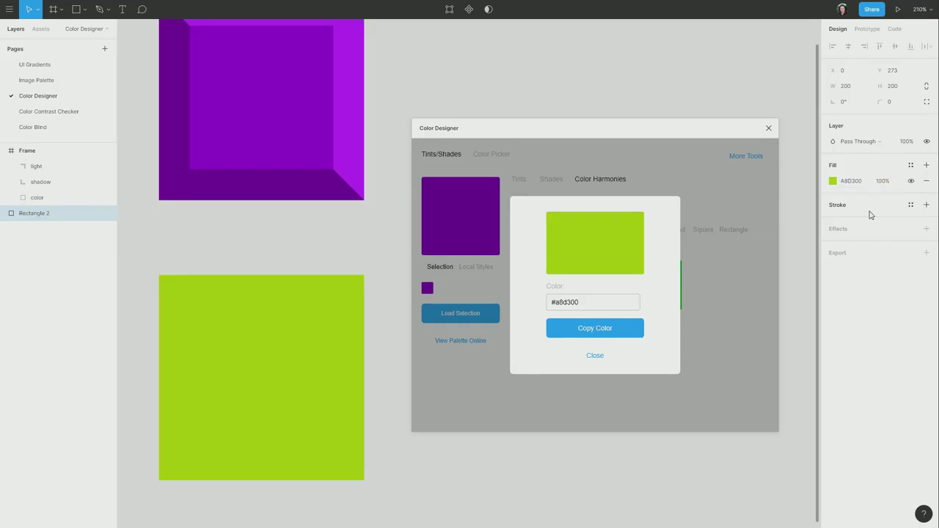
click(595, 356)
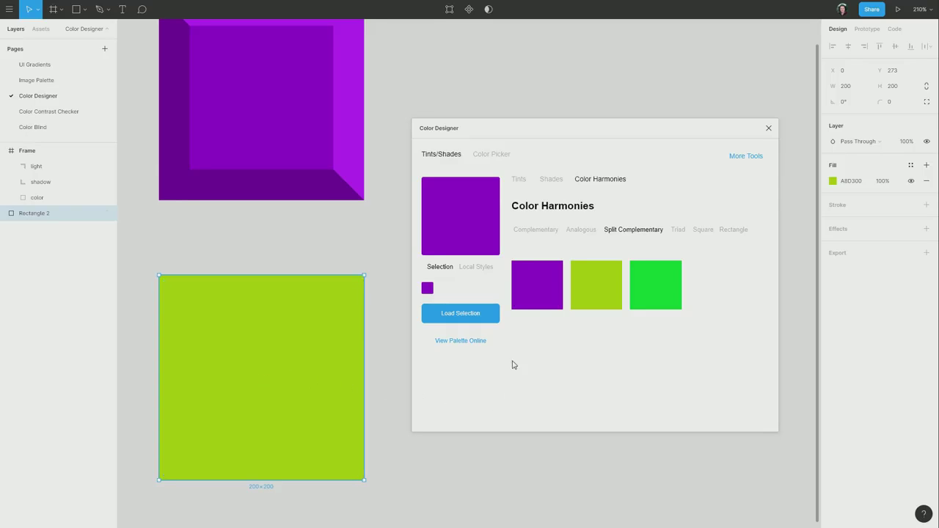
- Load the lime rectangle into Color Designer and browse its Complementary harmony, tints and shades
click(467, 319)
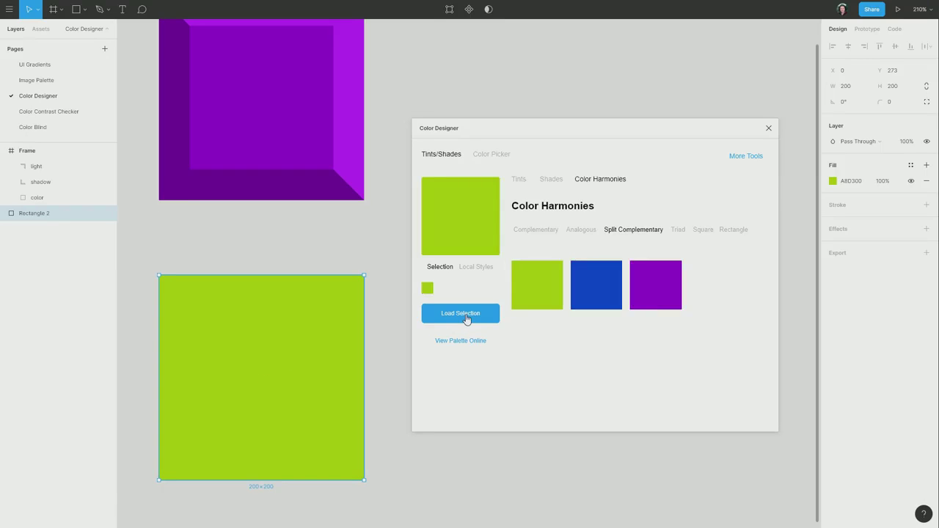
click(532, 233)
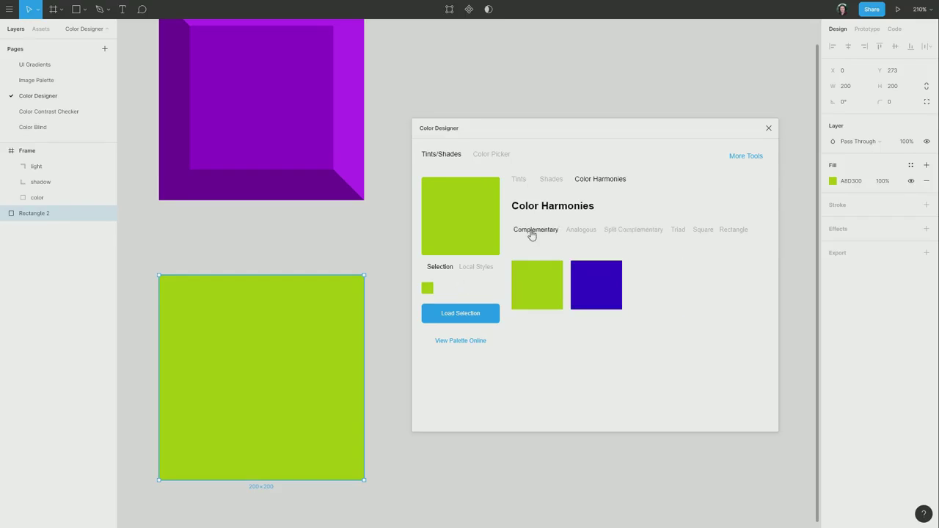
click(516, 182)
click(552, 182)
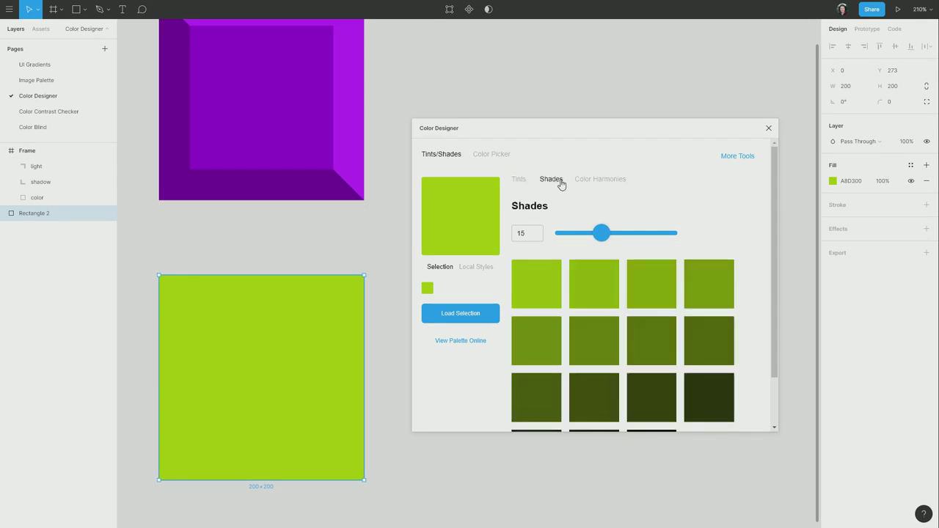
click(612, 183)
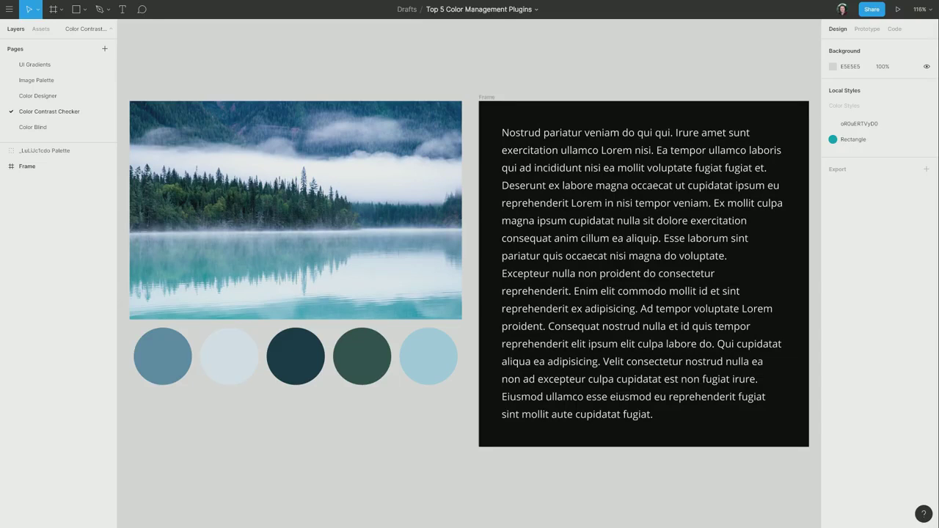
- Eyedrop the dark teal palette circle into the dark frame's background colour
click(492, 116)
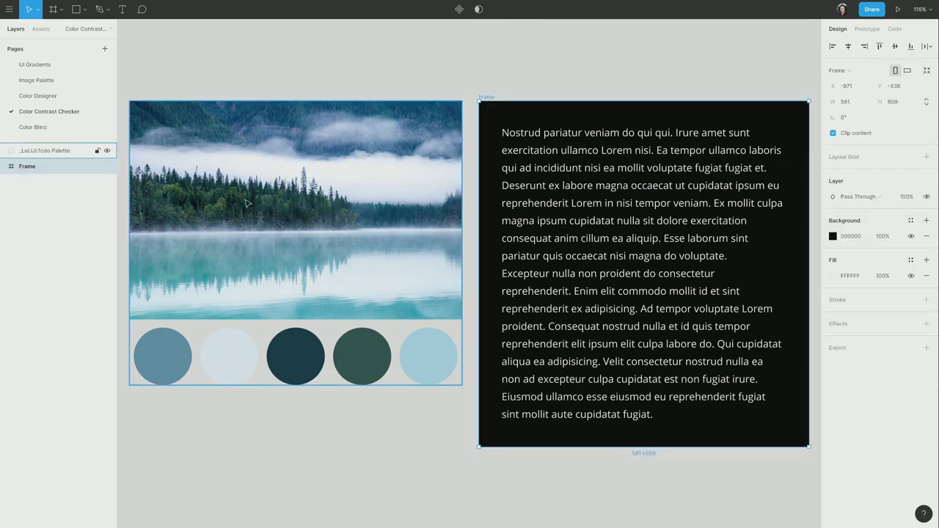
click(4, 166)
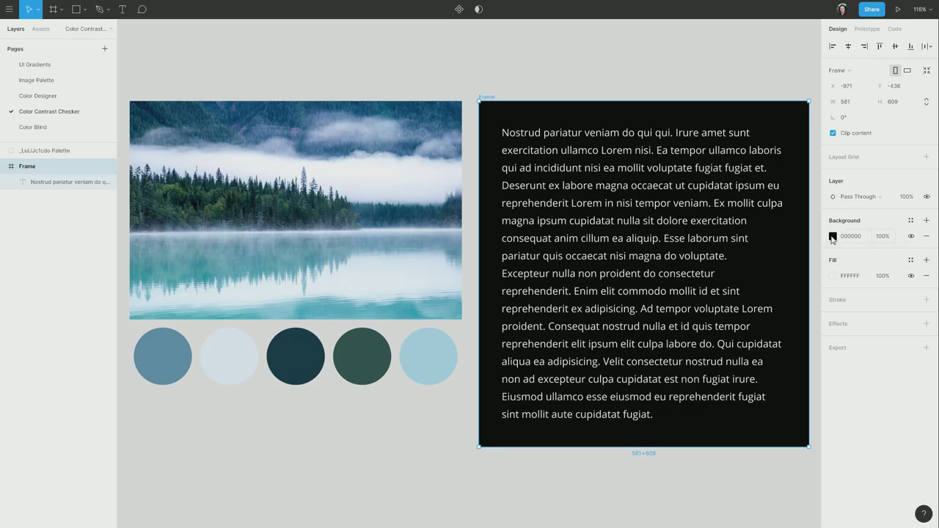
click(833, 236)
click(718, 384)
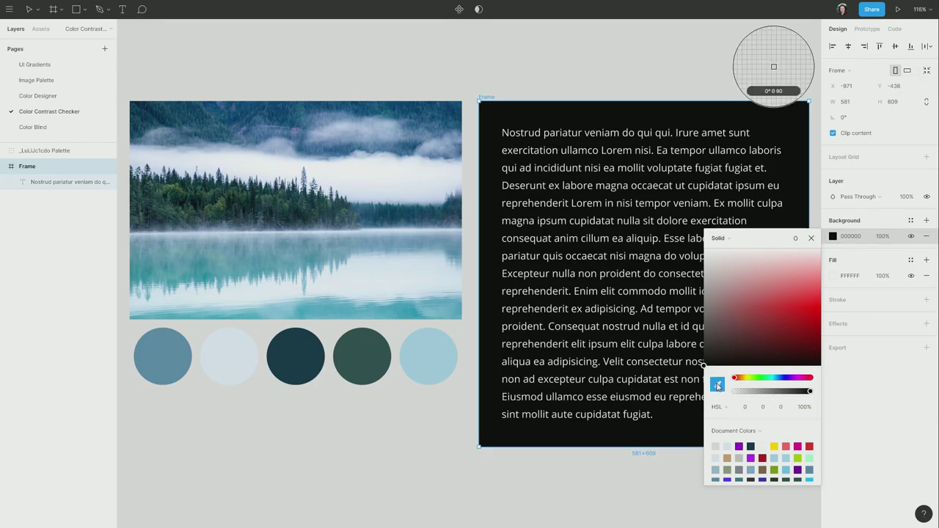
click(294, 356)
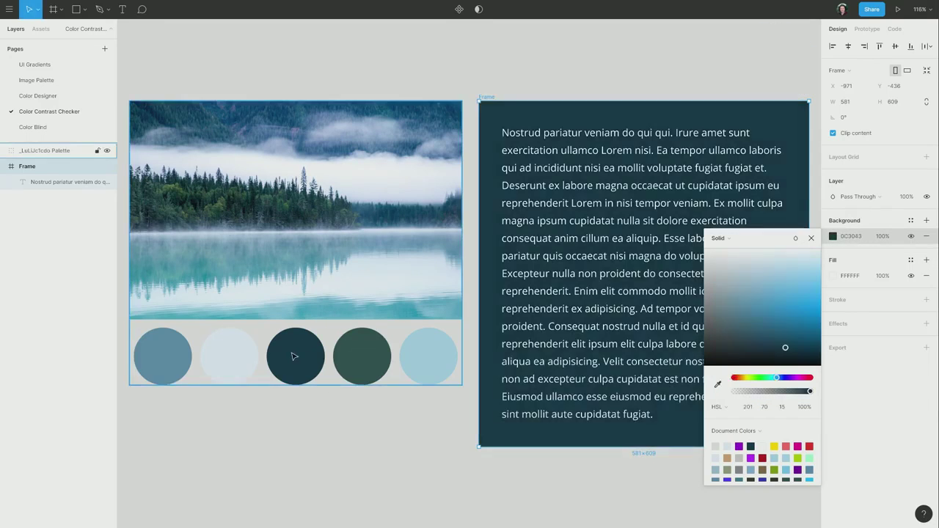
- Eyedrop the first blue-grey palette circle into the paragraph text's fill
click(704, 184)
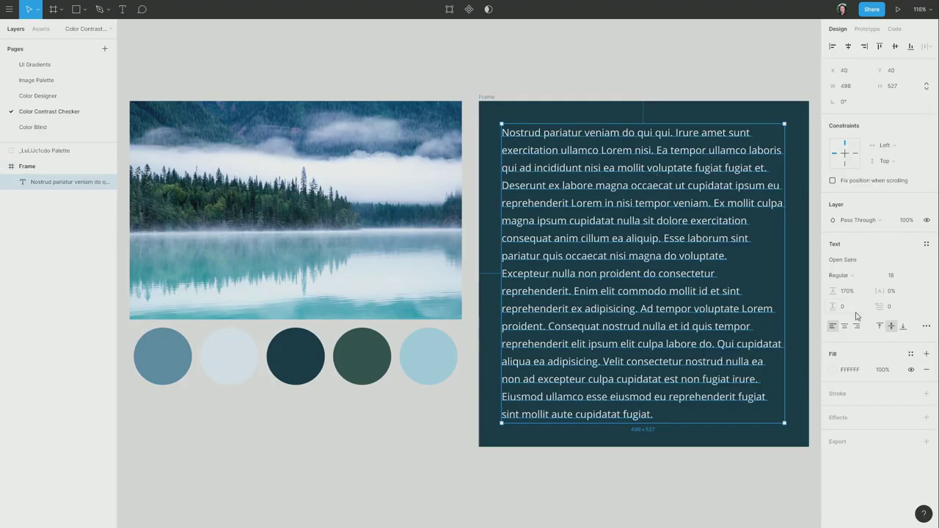
click(831, 375)
click(718, 421)
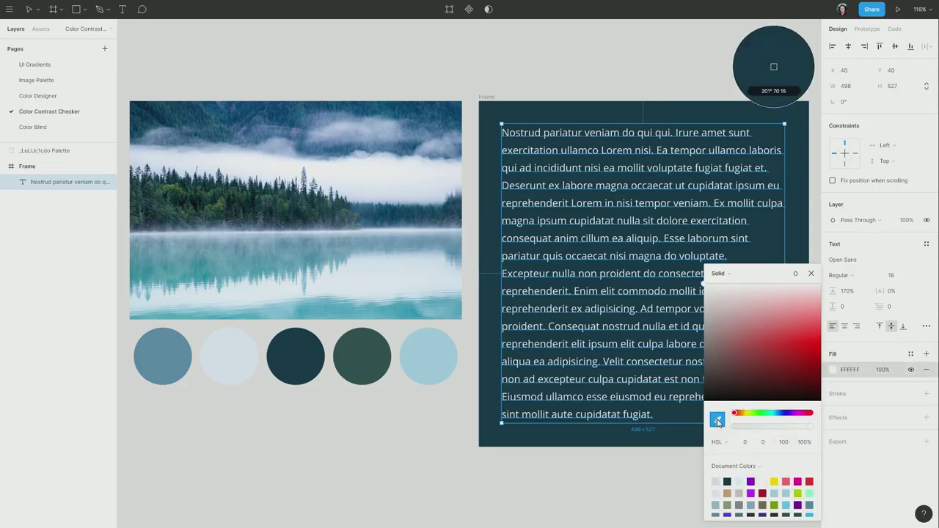
click(168, 356)
click(497, 459)
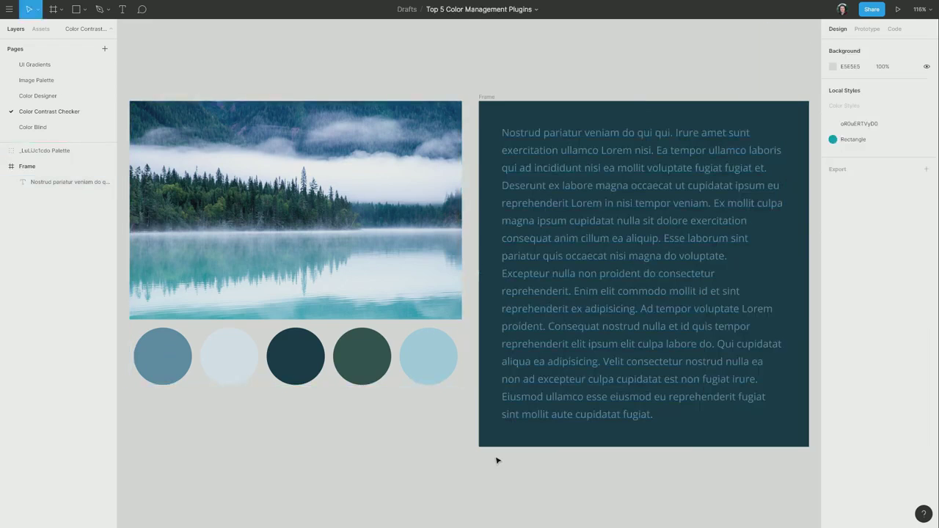
- Run the Color Contrast Checker plugin on the frame and check its text contrast
click(491, 98)
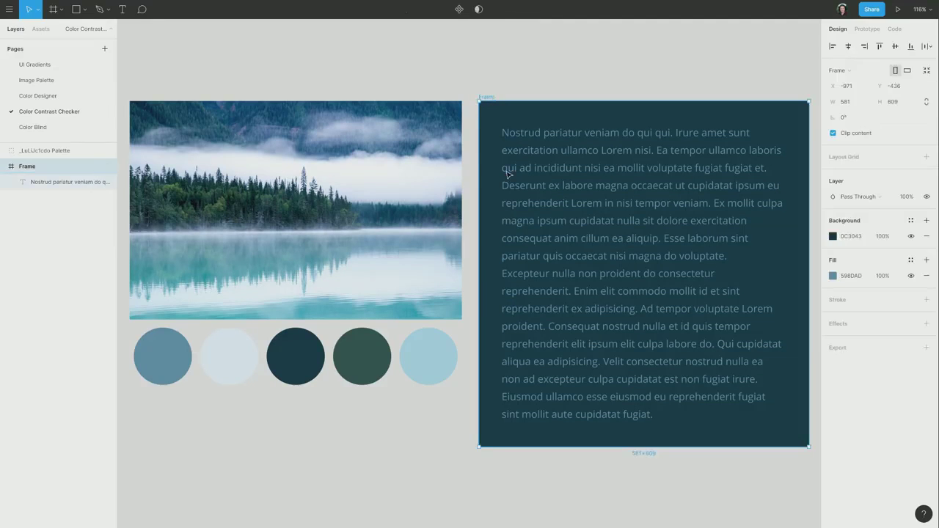
right_click(489, 123)
mouse_move(531, 324)
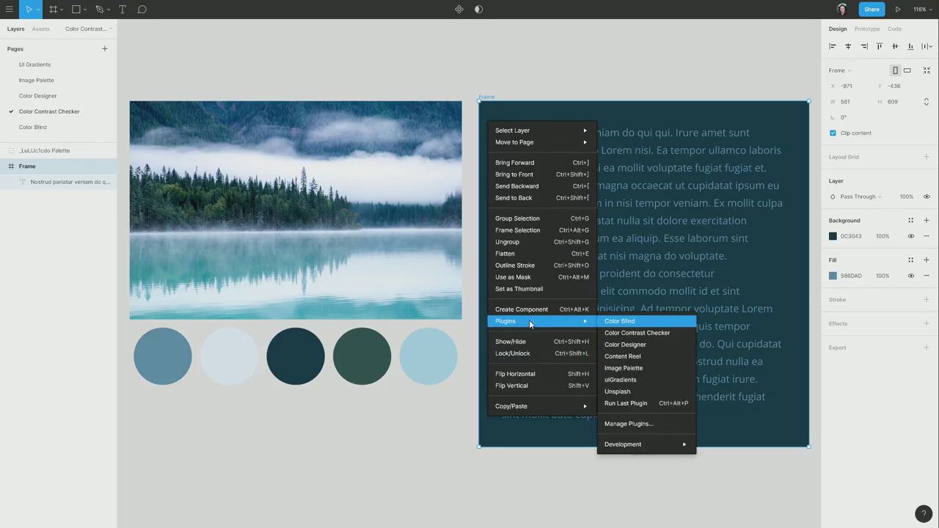
click(665, 333)
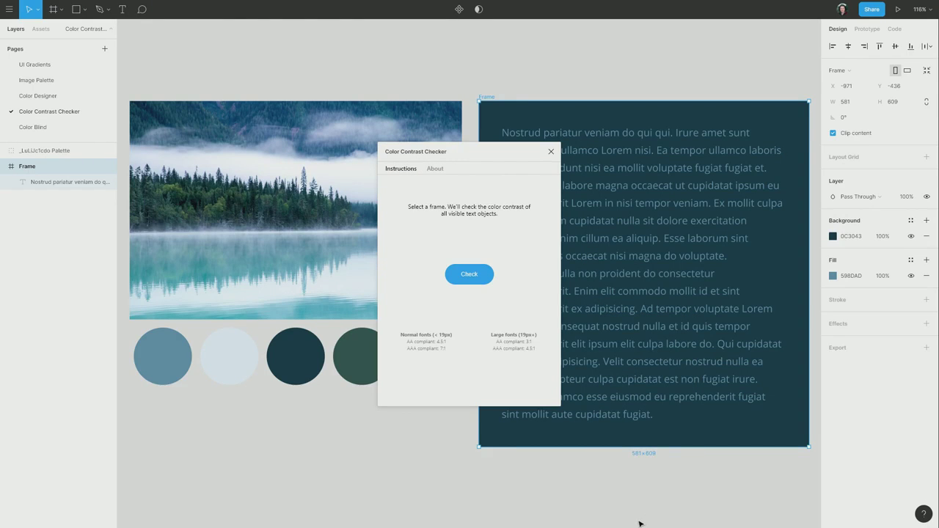
click(472, 275)
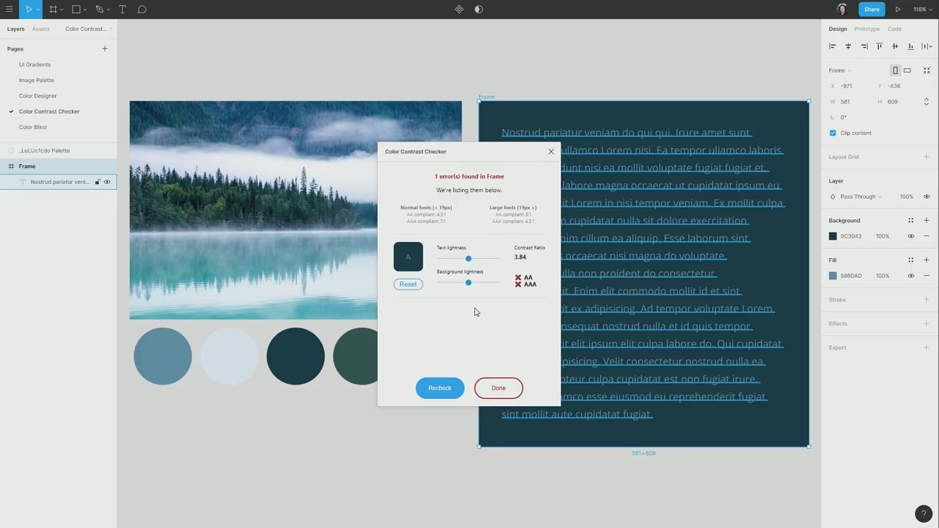
- Lighten the text and darken the background to 210316 until all text passes AAA
drag(468, 260, 475, 260)
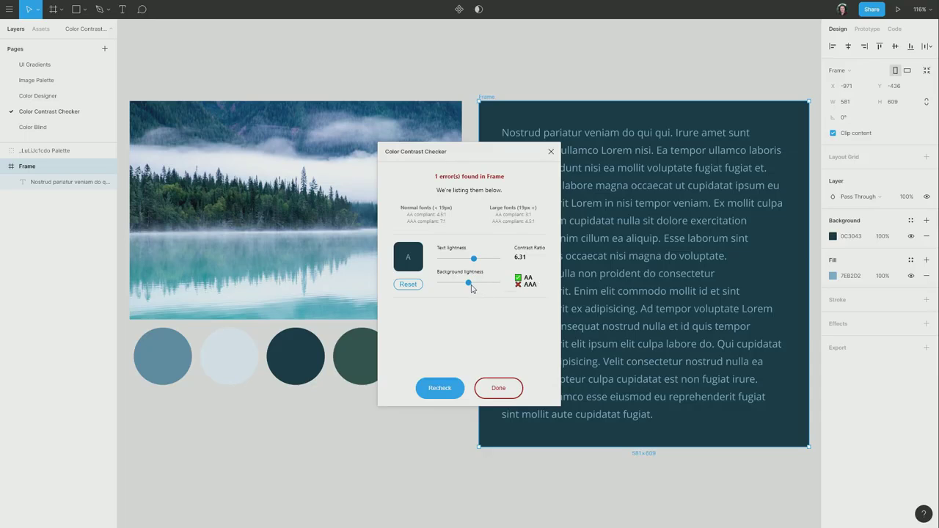
drag(470, 286, 462, 284)
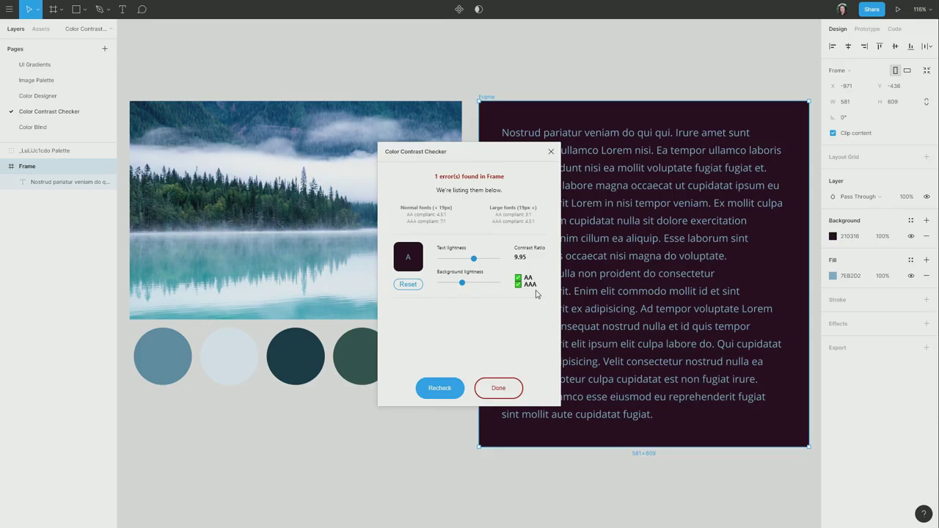
click(499, 388)
- Close the contrast checker and eyedrop the dark teal circle 0C3043 into the frame background
click(469, 274)
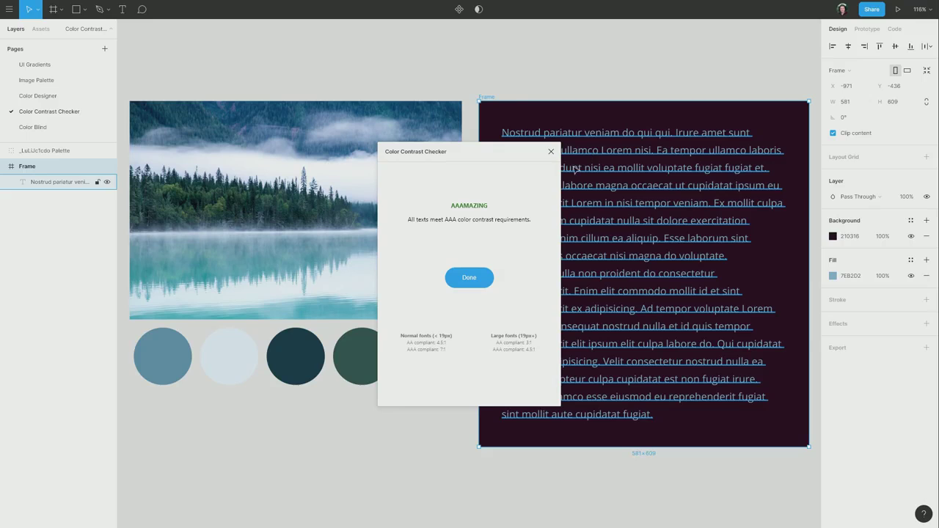
click(551, 151)
click(393, 505)
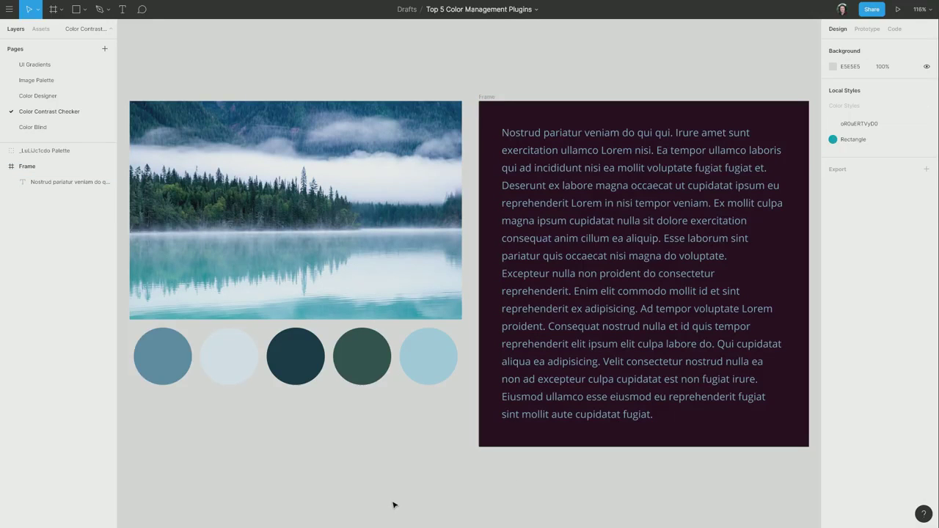
click(488, 98)
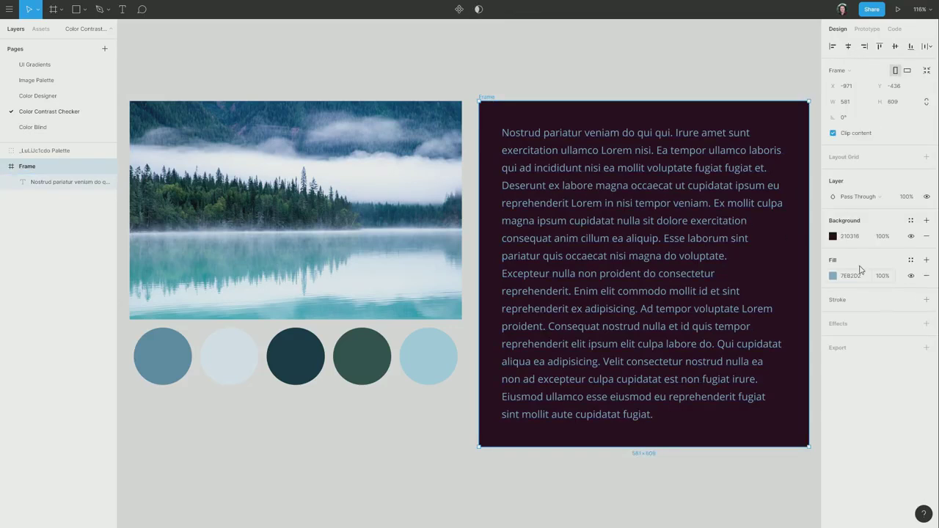
click(833, 237)
click(718, 384)
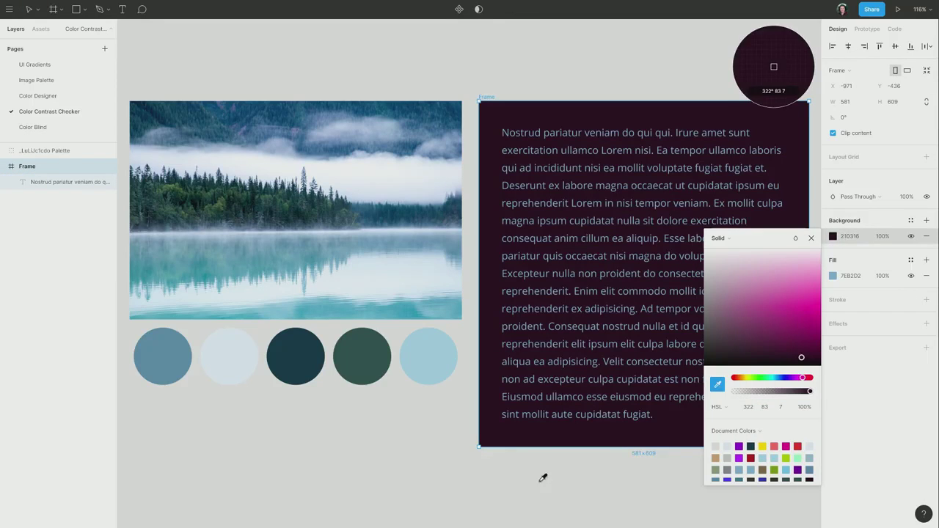
click(302, 356)
- Eyedrop the pale blue circle E3EFFA into the paragraph text's fill
click(574, 154)
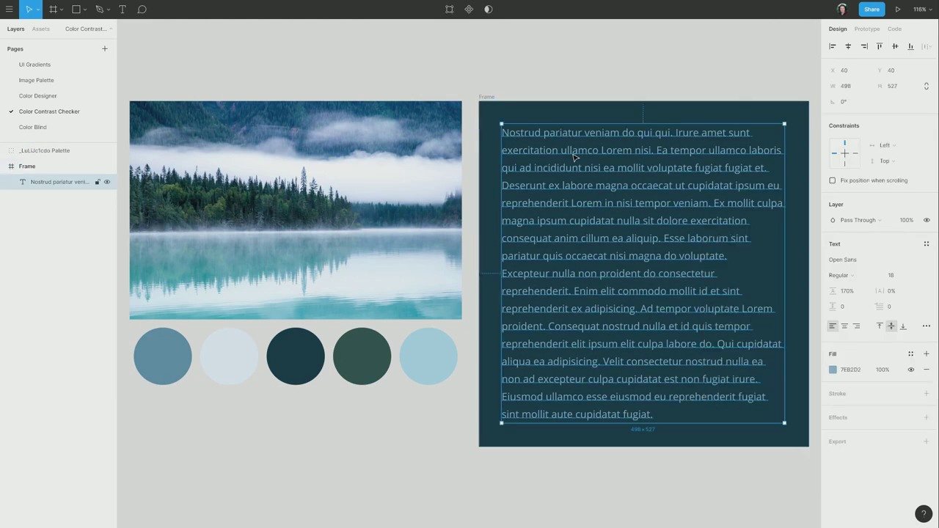
click(834, 370)
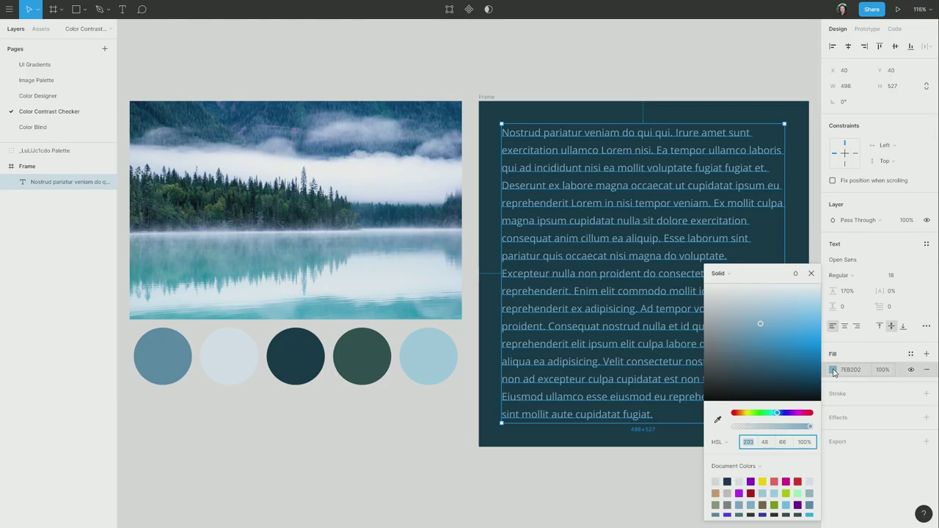
click(717, 419)
click(243, 344)
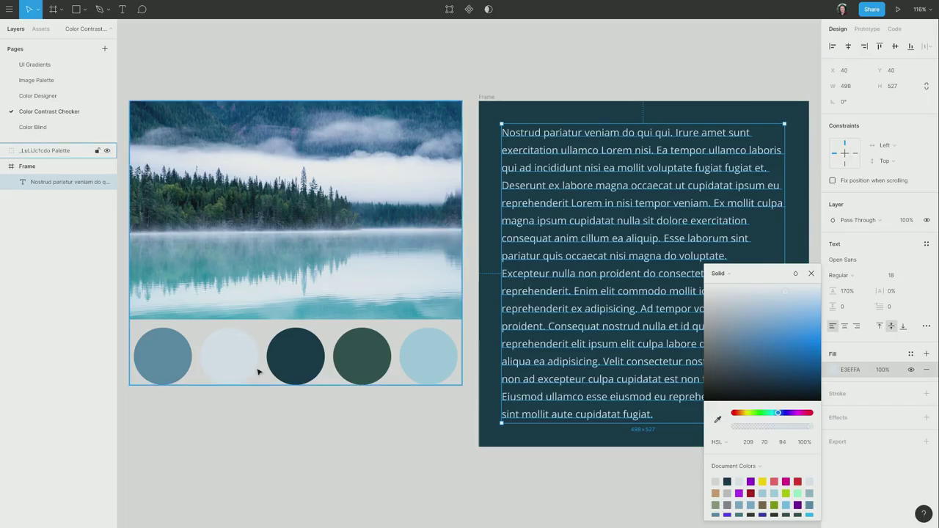
click(493, 478)
- Re-run the Color Contrast Checker on the recoloured frame to confirm AAA, then close it
click(487, 97)
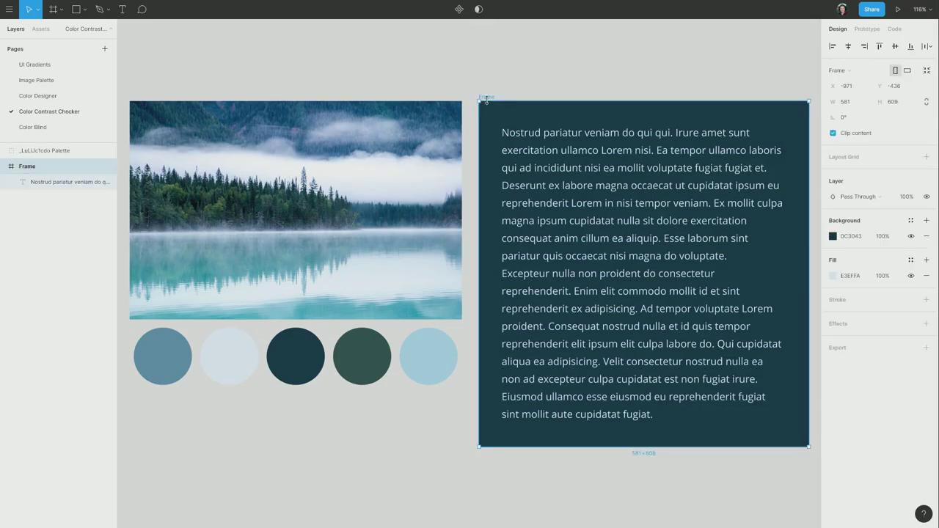
right_click(507, 111)
mouse_move(555, 309)
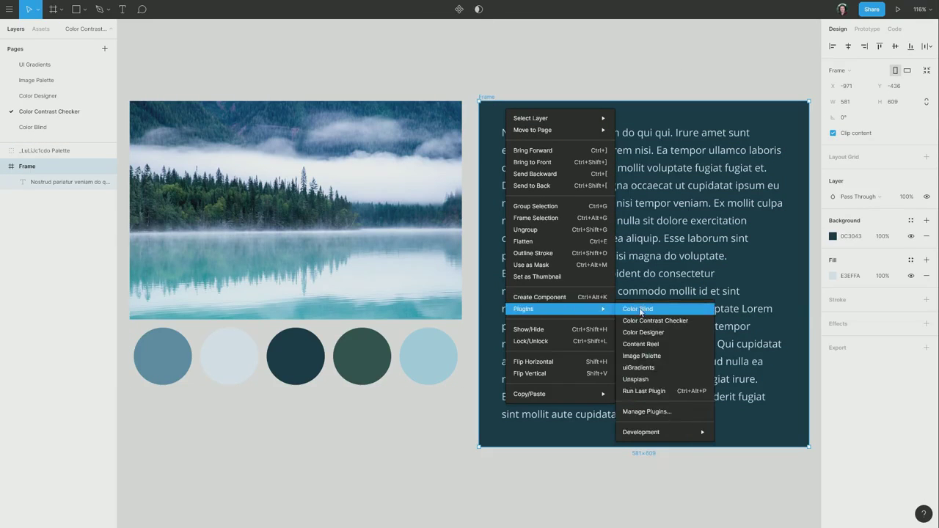
click(657, 321)
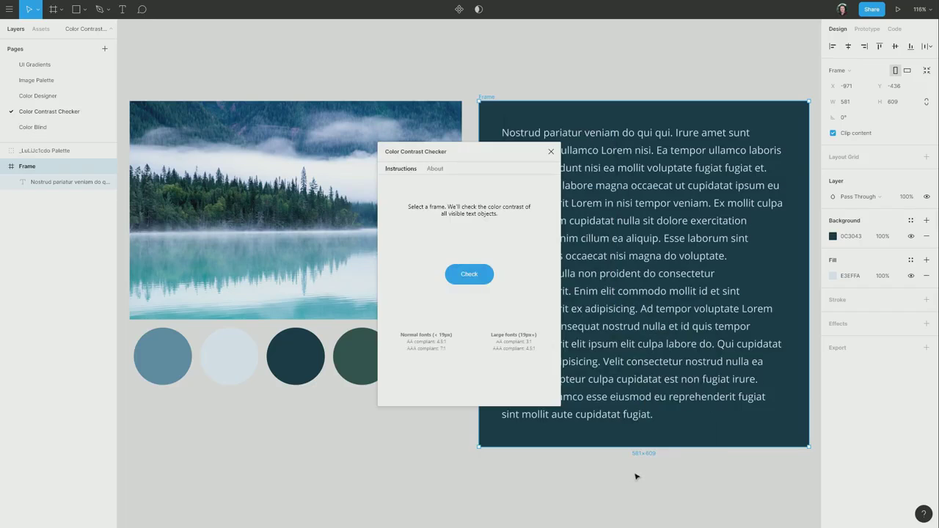
click(471, 279)
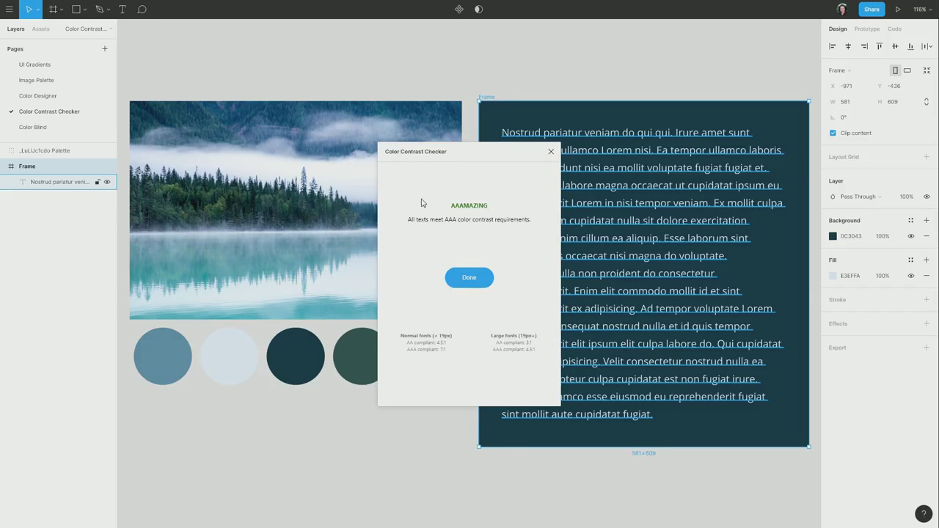
click(551, 151)
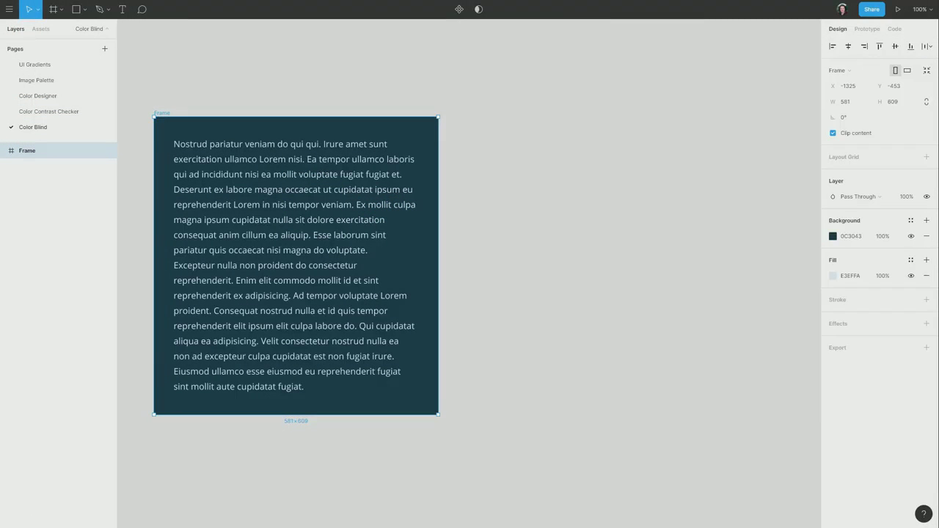
- Run the Color Blind plugin on the frame and create views for all eight vision types
right_click(166, 130)
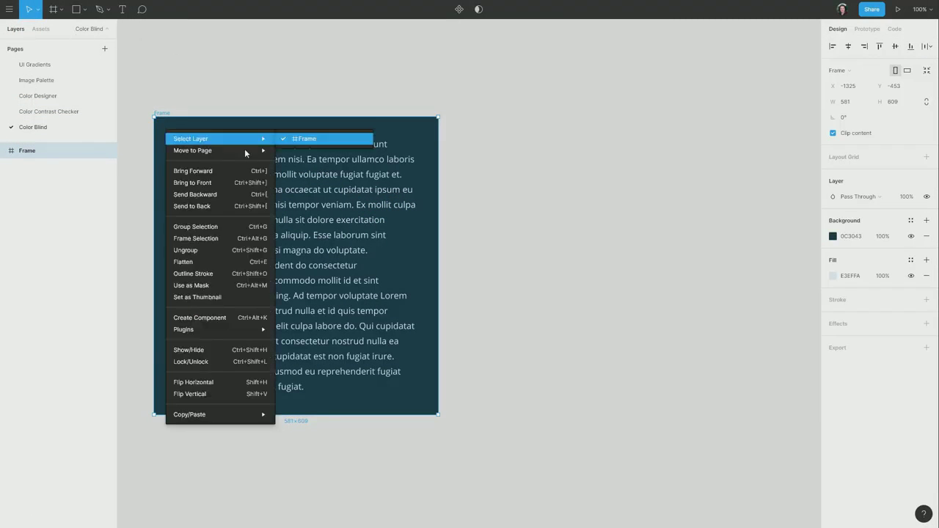
mouse_move(242, 329)
click(316, 332)
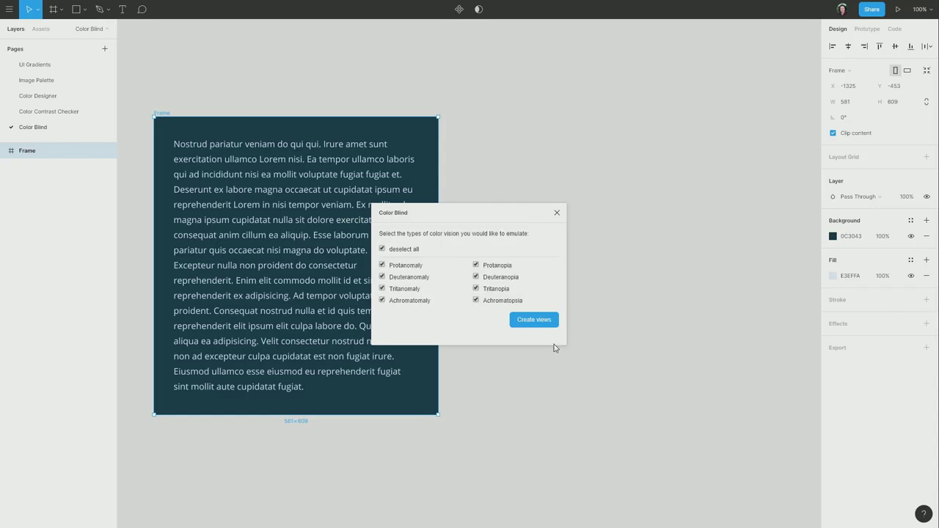
click(538, 328)
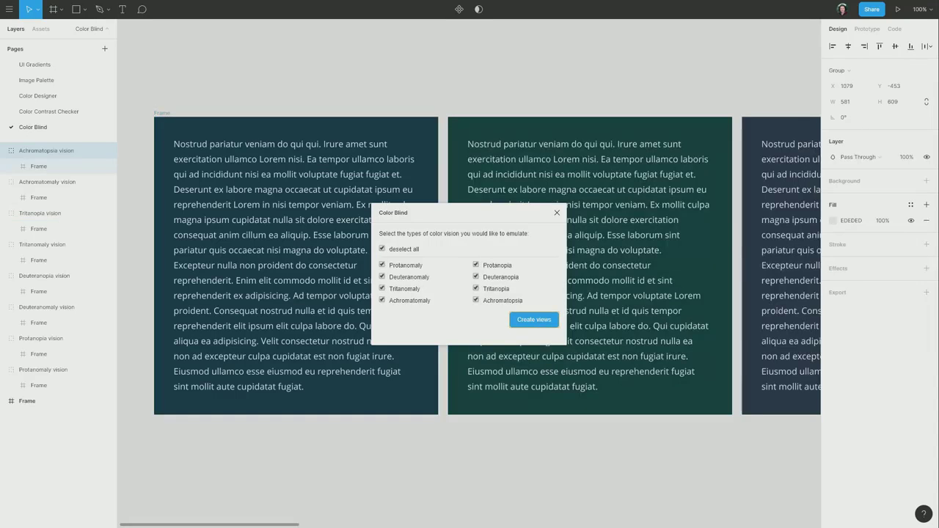
- Close the Color Blind dialog and pan across the eight simulated vision frames
click(557, 213)
drag(676, 482, 477, 493)
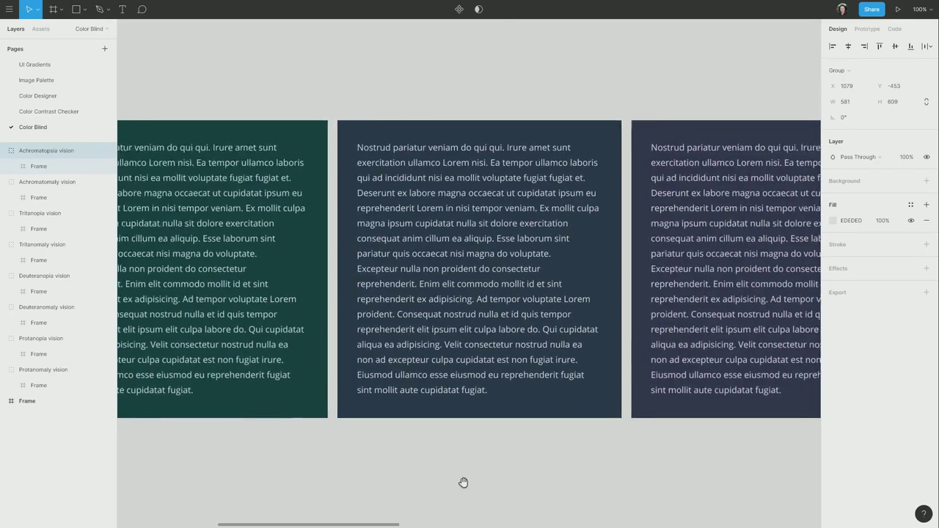
drag(671, 476, 459, 467)
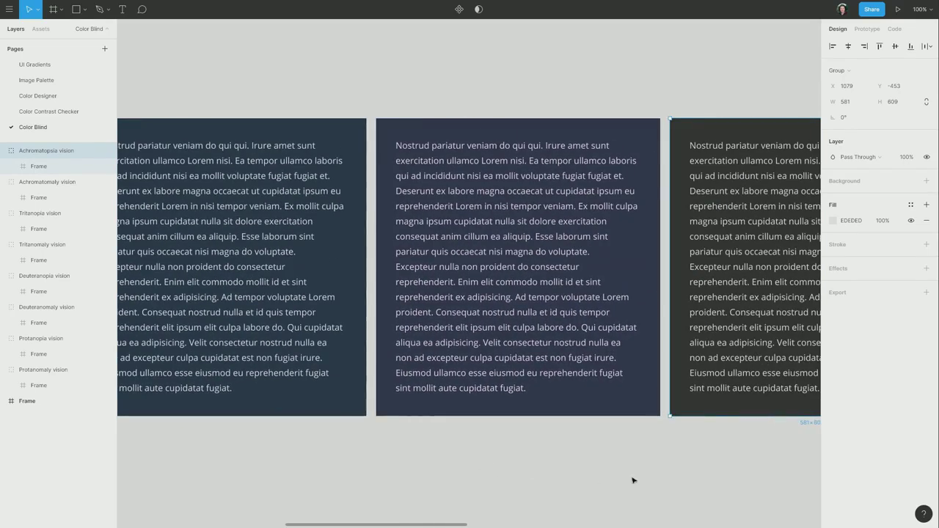
drag(722, 484, 436, 482)
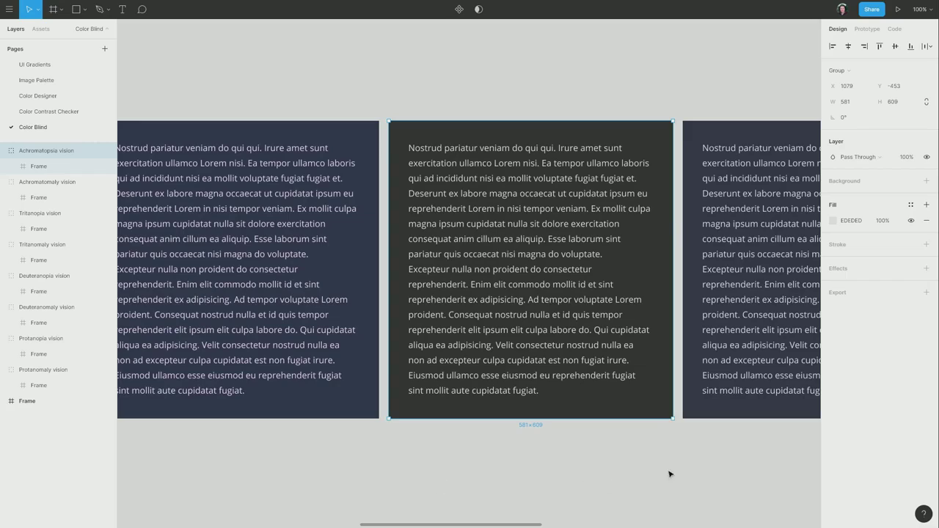
drag(671, 474, 390, 474)
drag(700, 474, 378, 465)
drag(736, 463, 440, 461)
drag(740, 465, 463, 466)
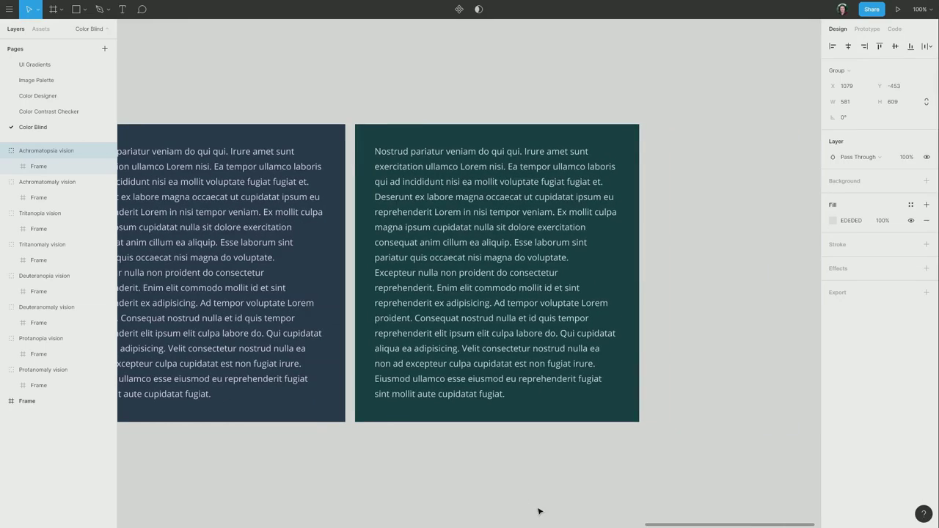